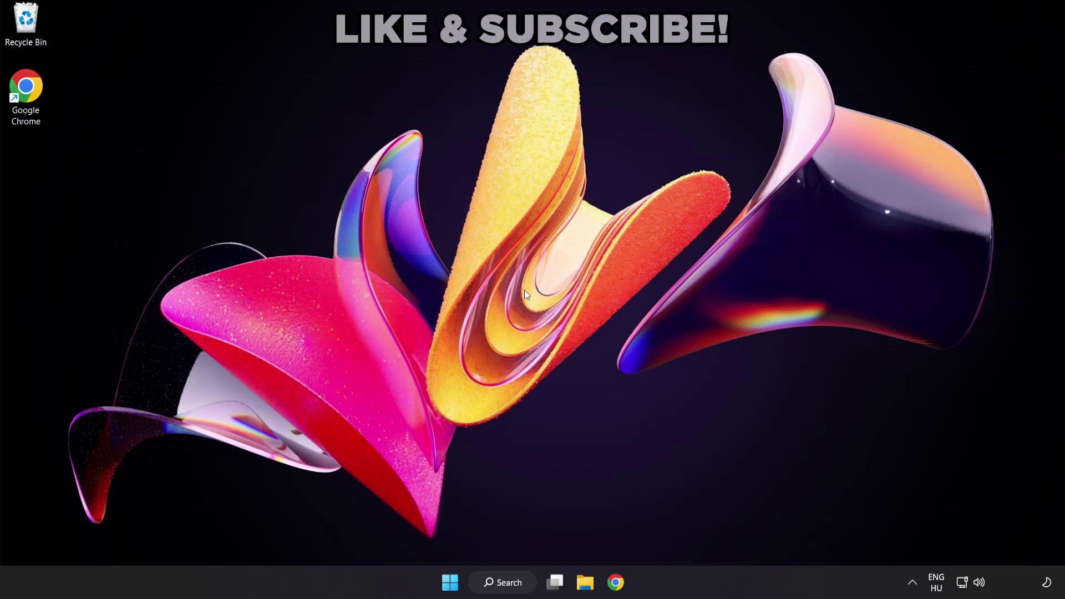
Open Windows Search to look up 'device manager'
left_click(509, 583)
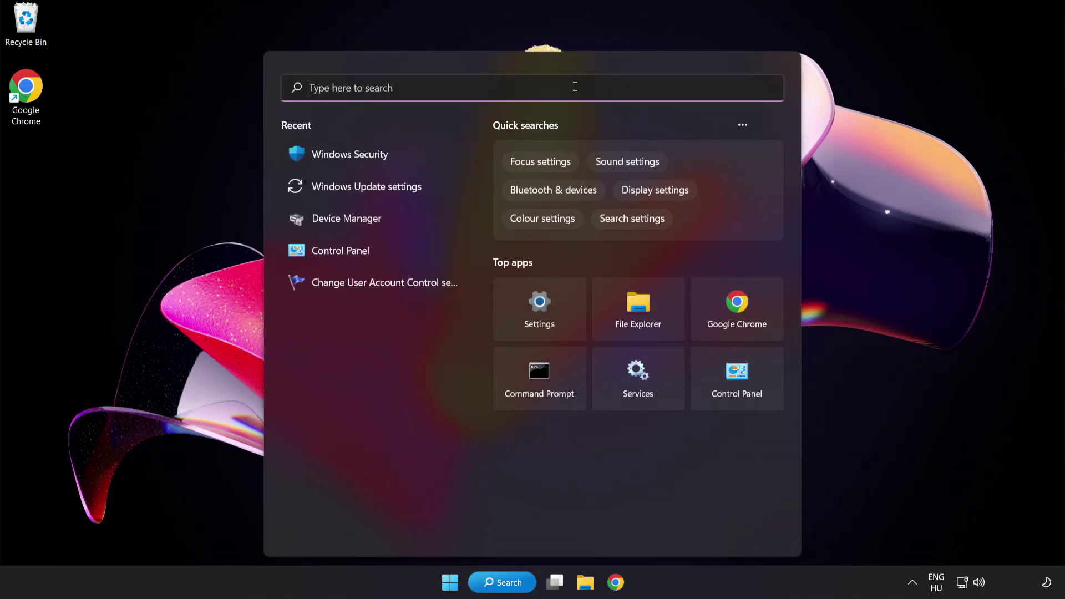
type("device manag")
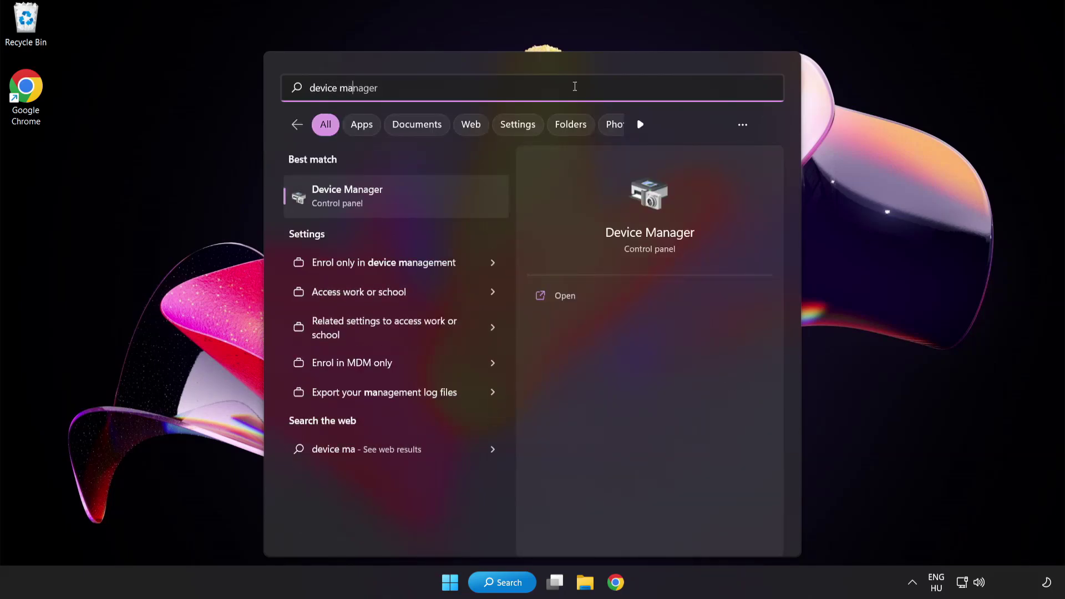
type("er")
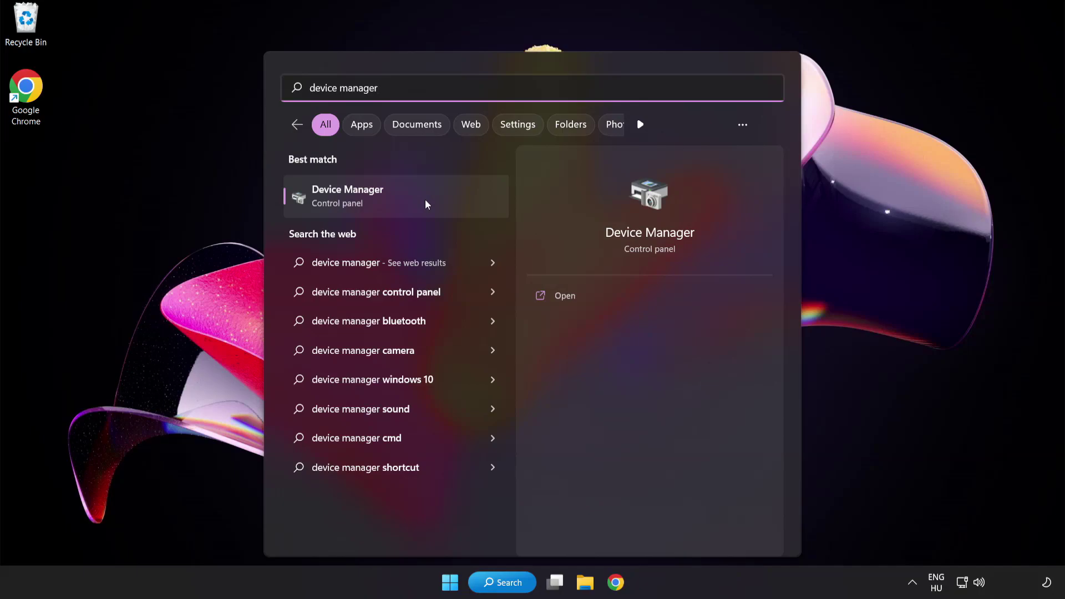
Launch Device Manager, expand Display adapters and bring up the VMware SVGA 3D adapter's menu
left_click(425, 199)
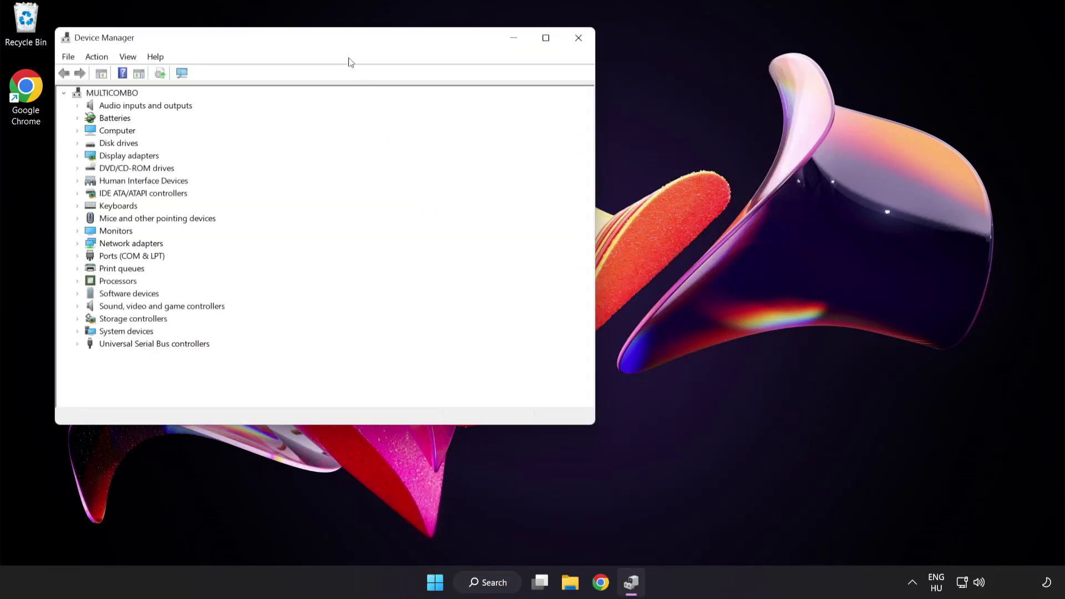
left_click_drag(343, 41, 522, 110)
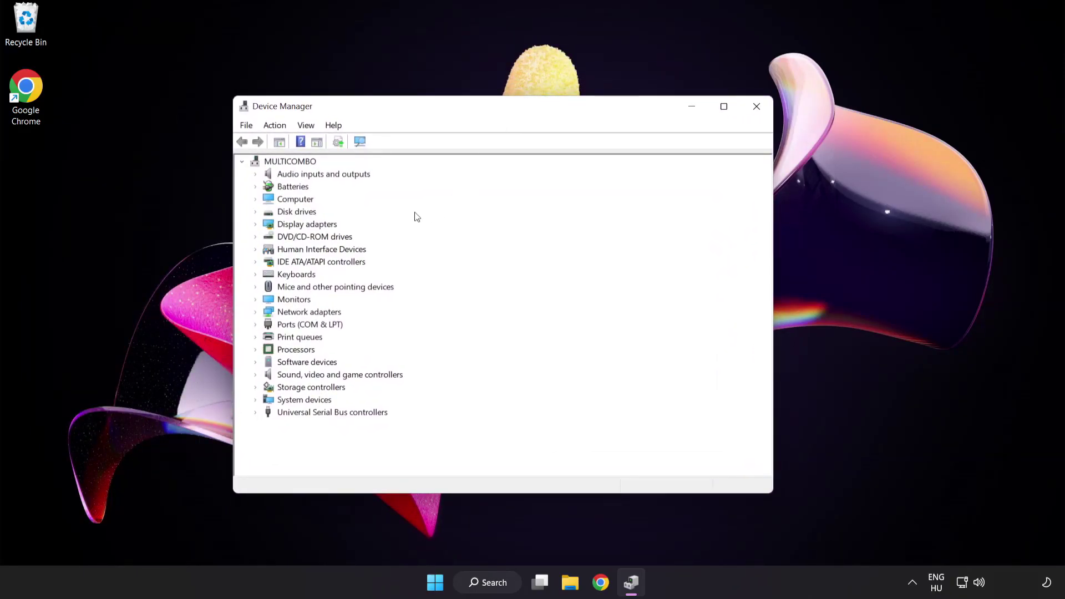
left_click(306, 225)
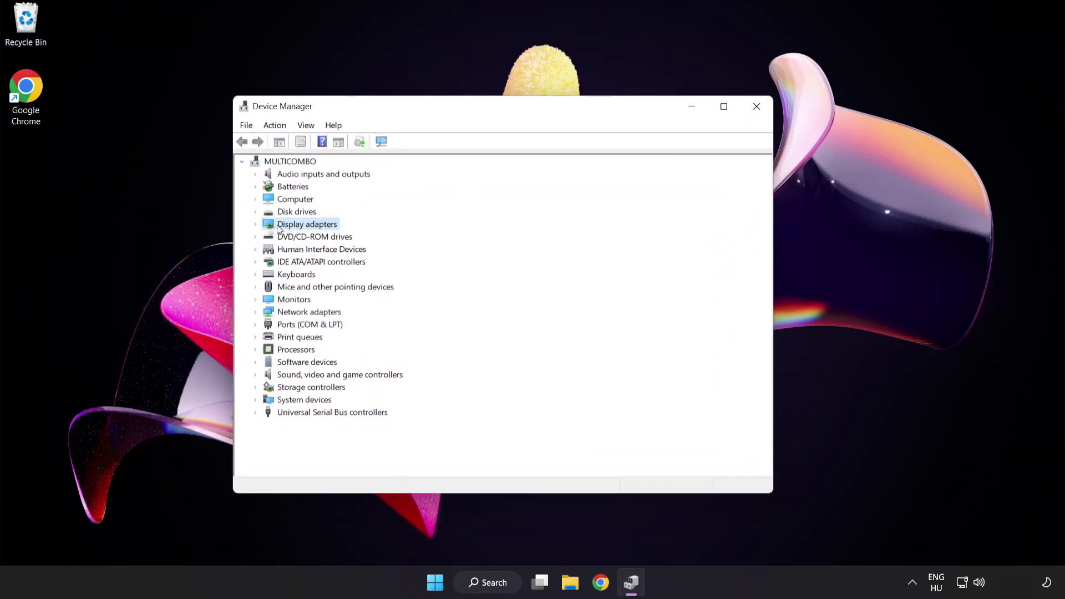
left_click(258, 225)
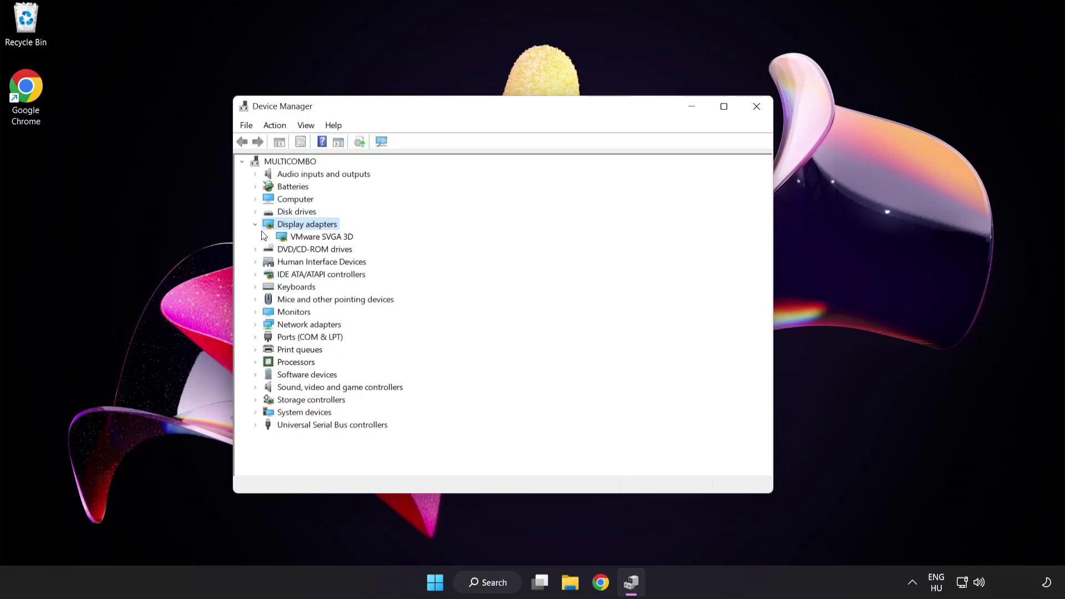
left_click(299, 237)
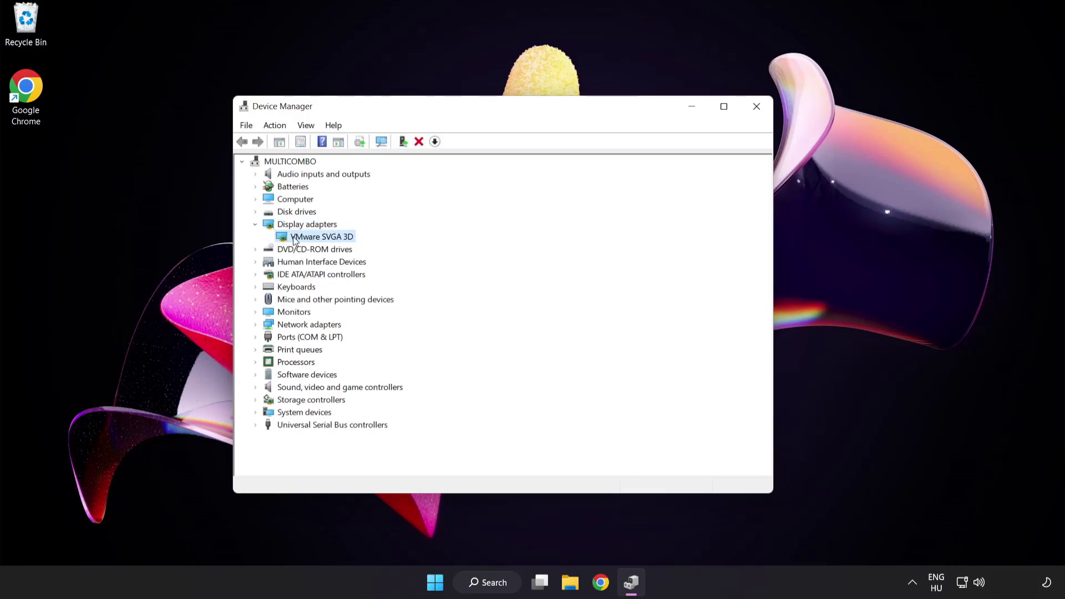
right_click(319, 241)
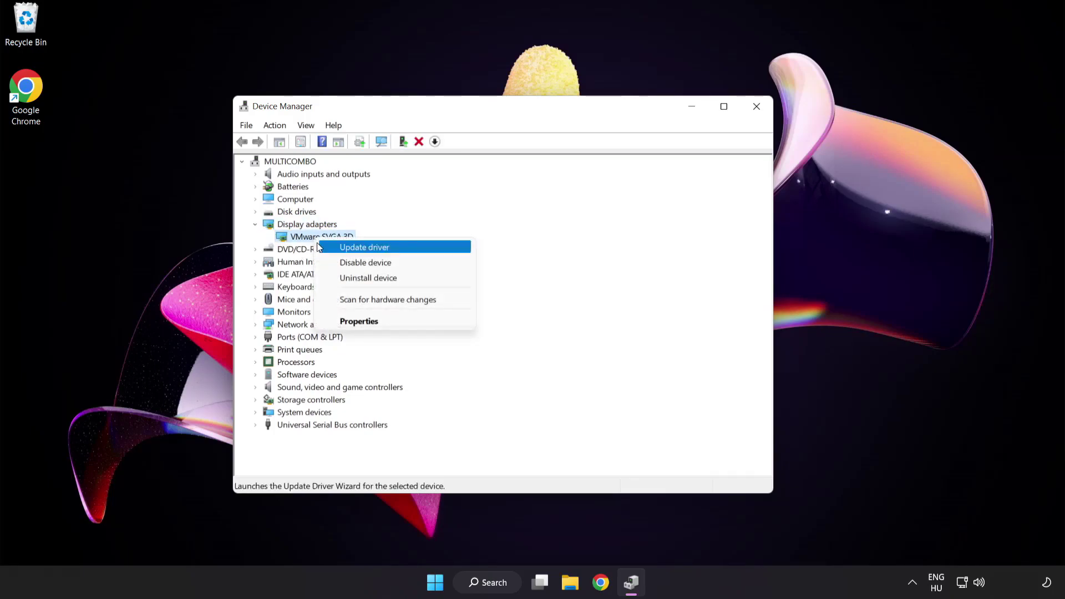
Search automatically for a VMware SVGA 3D driver, confirm it's current, and close Device Manager
left_click(413, 248)
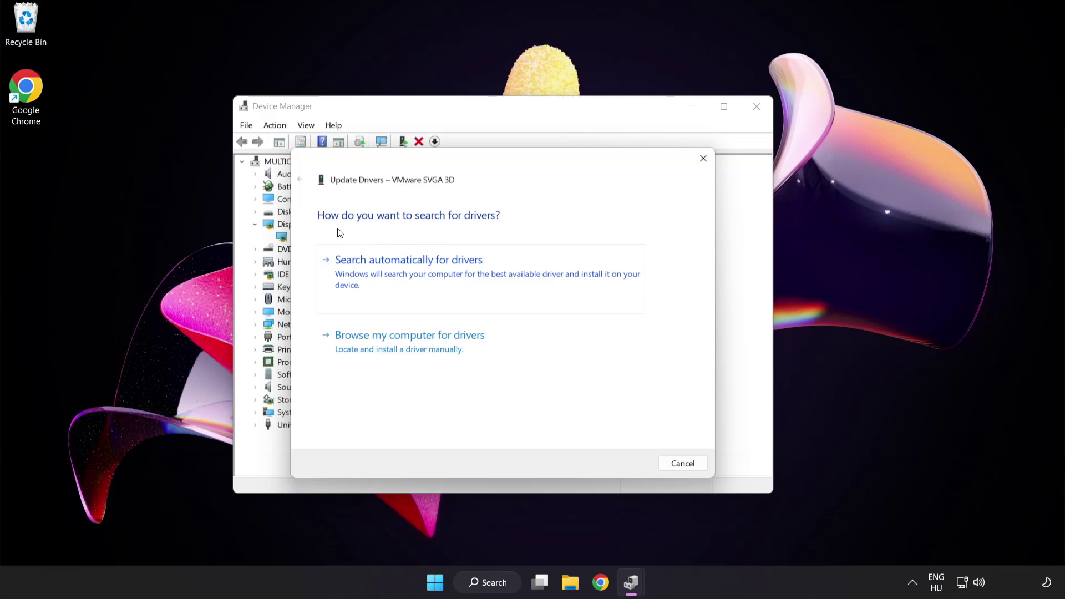
left_click(463, 270)
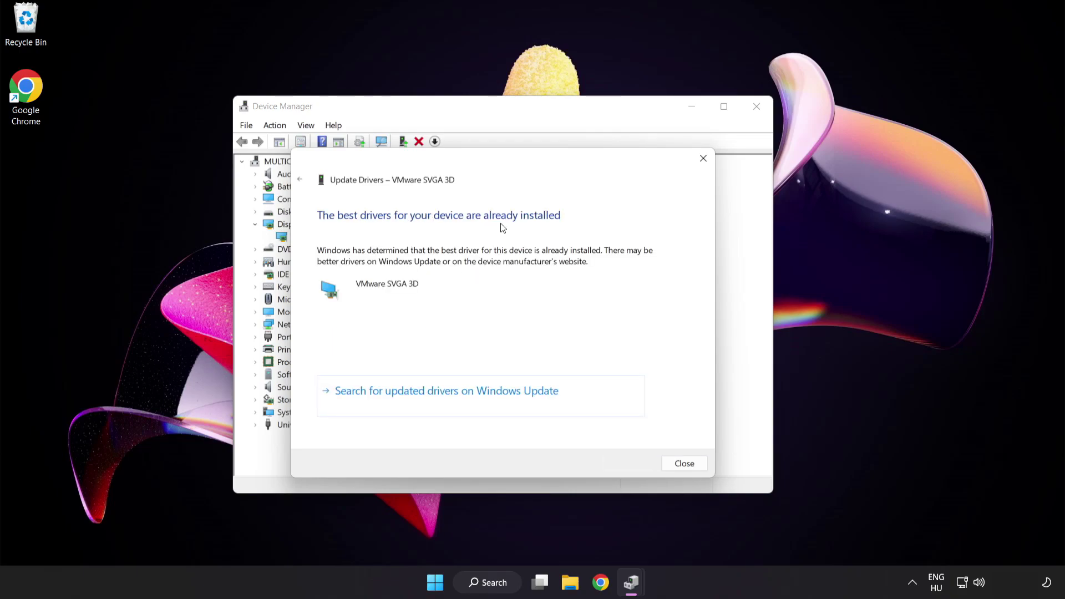
left_click(683, 464)
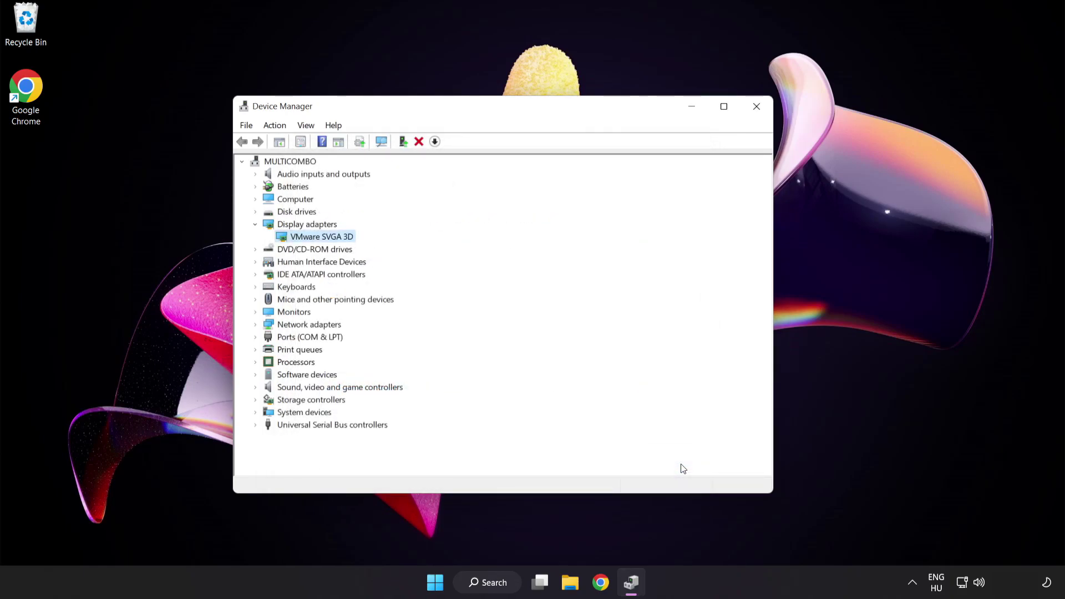
left_click(756, 108)
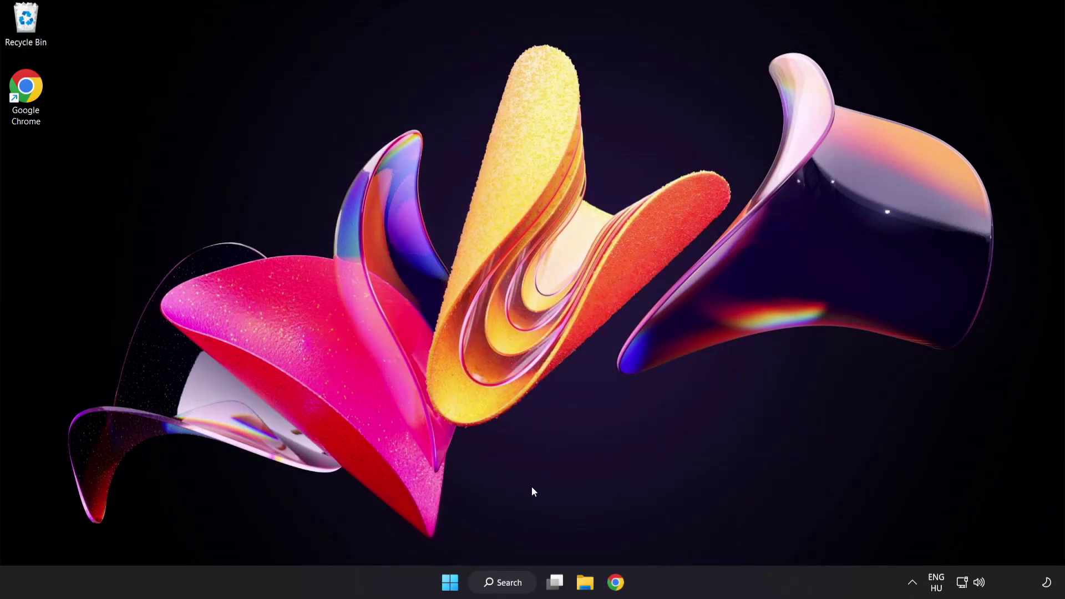
Search Windows for 'update' and open the Windows Update settings page
left_click(517, 582)
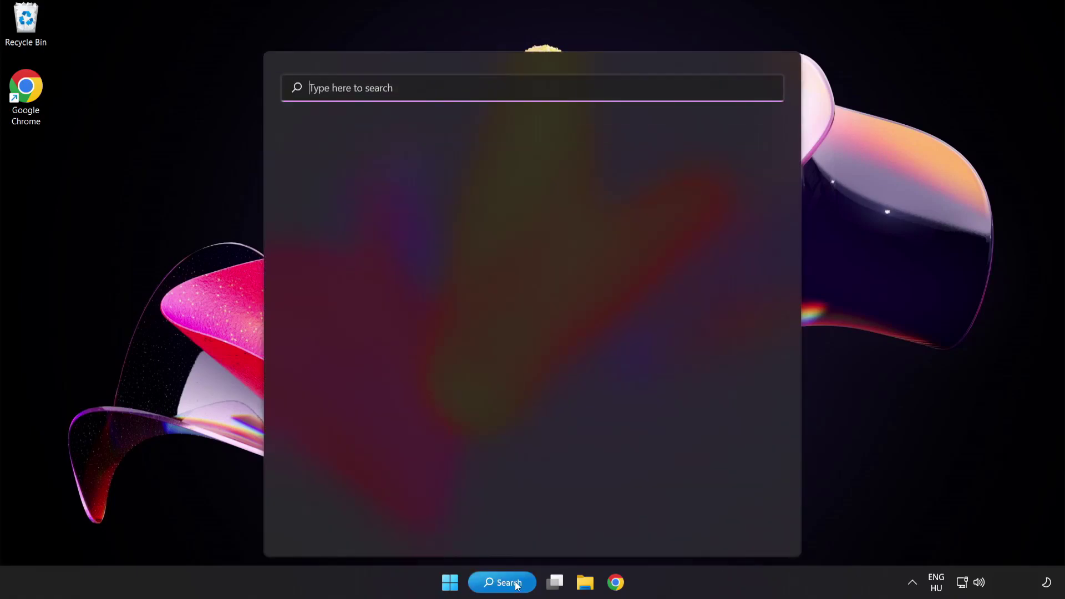
type("update")
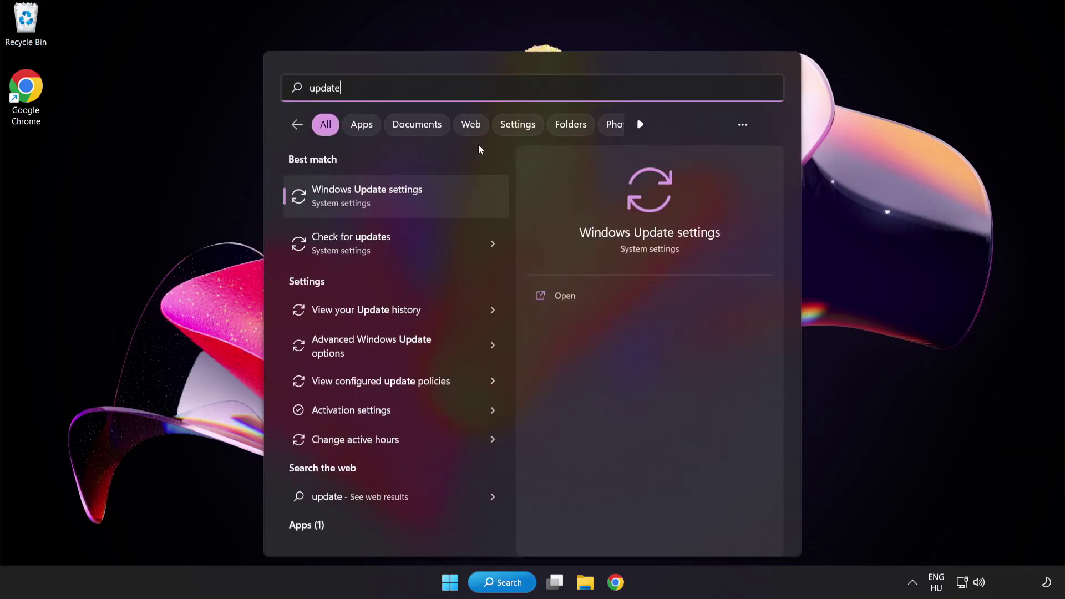
left_click(407, 200)
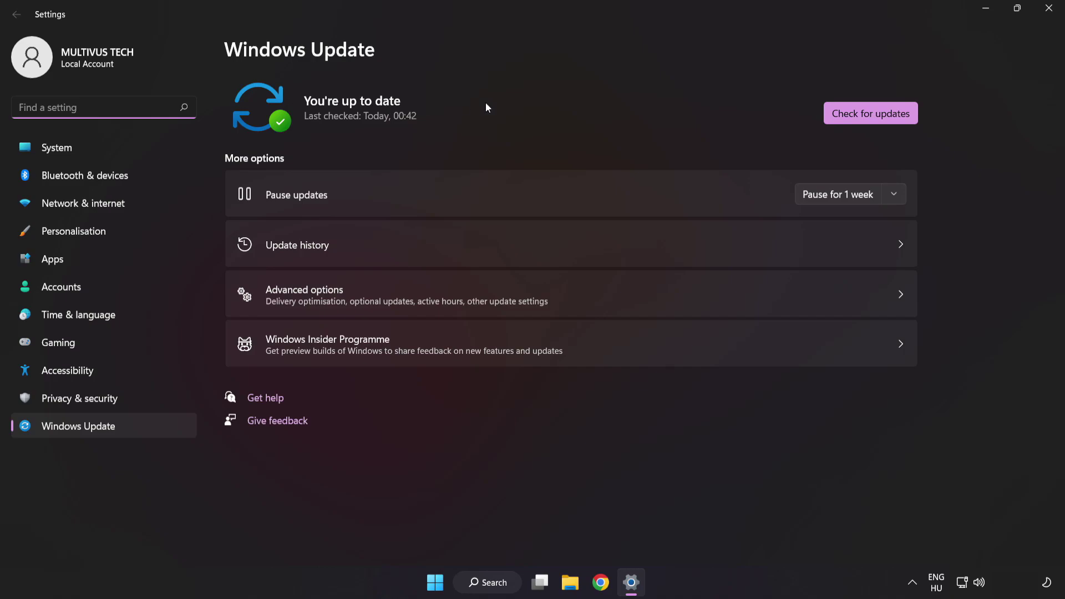
Run a Windows Update check, confirm 'You're up to date', and close Settings
left_click(867, 119)
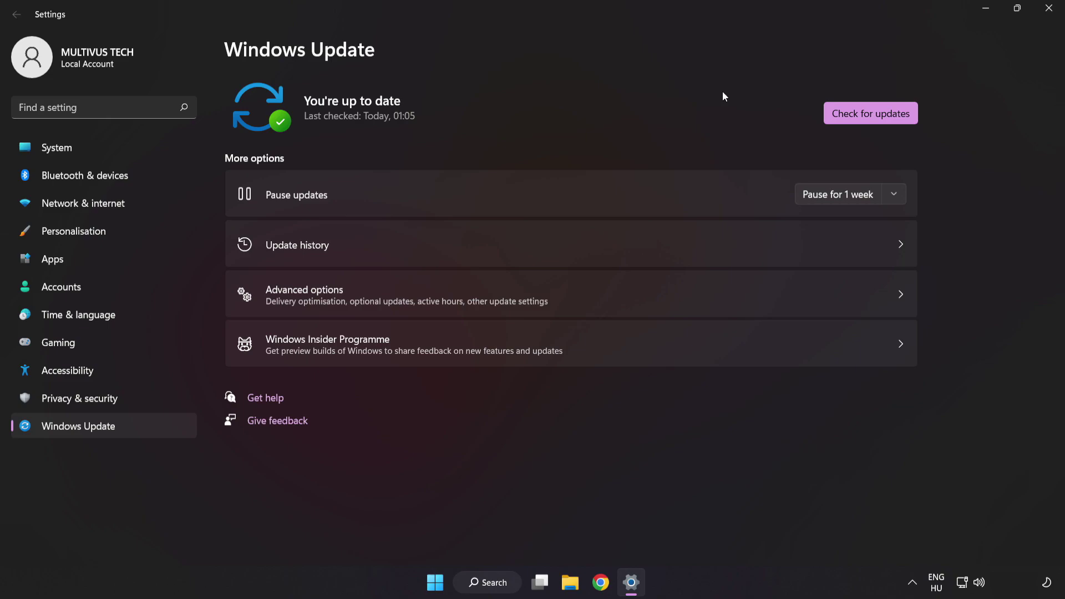
left_click(1048, 13)
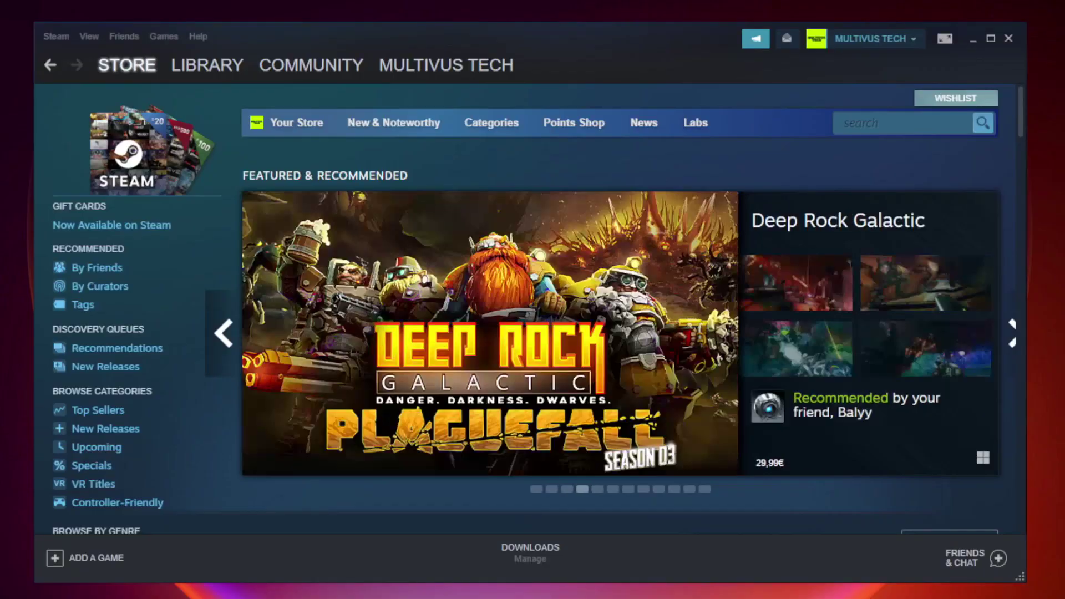
mouse_move(208, 65)
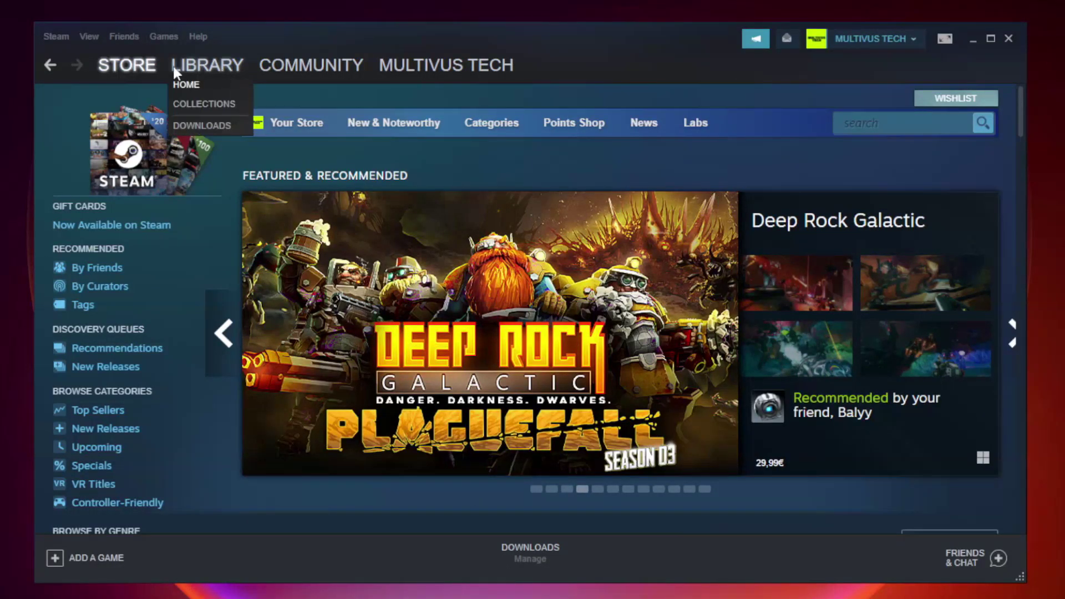
Open Properties for YOUR NOT WORKING GAME from the Steam library's Favorites
left_click(206, 65)
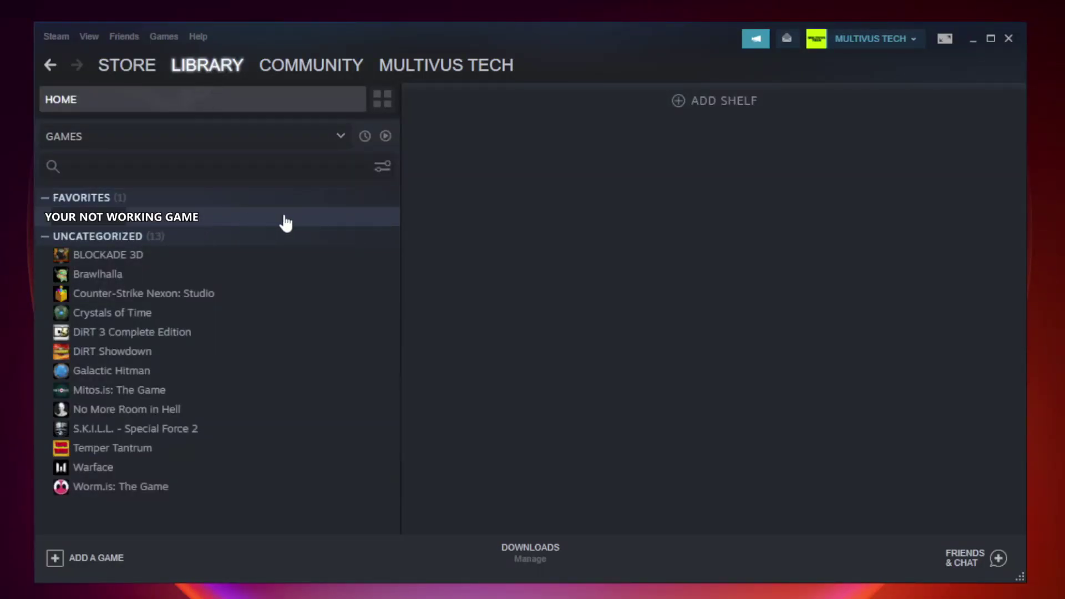
right_click(231, 223)
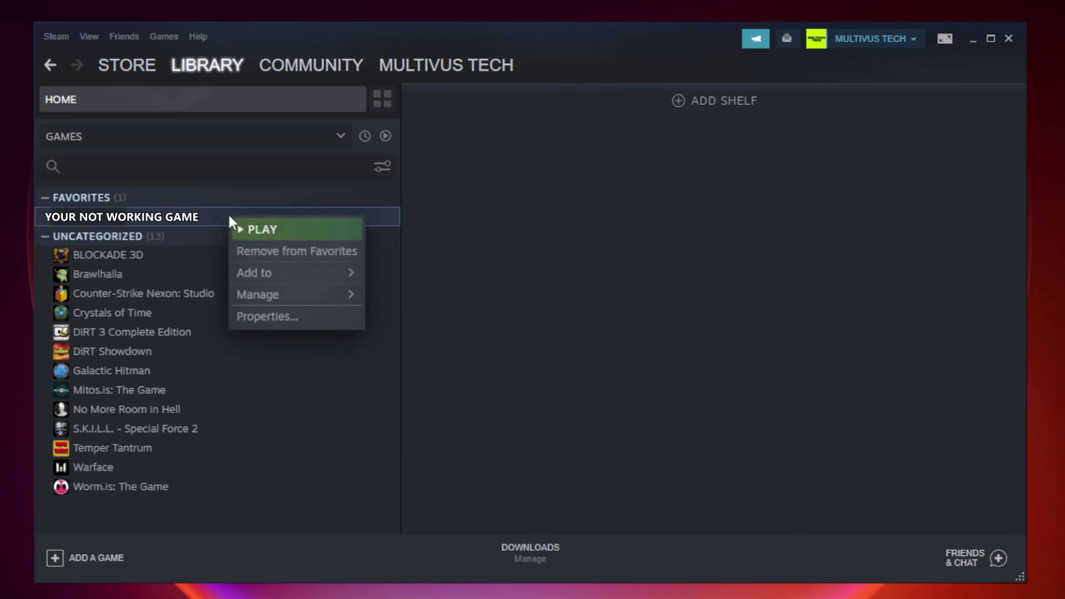
left_click(295, 319)
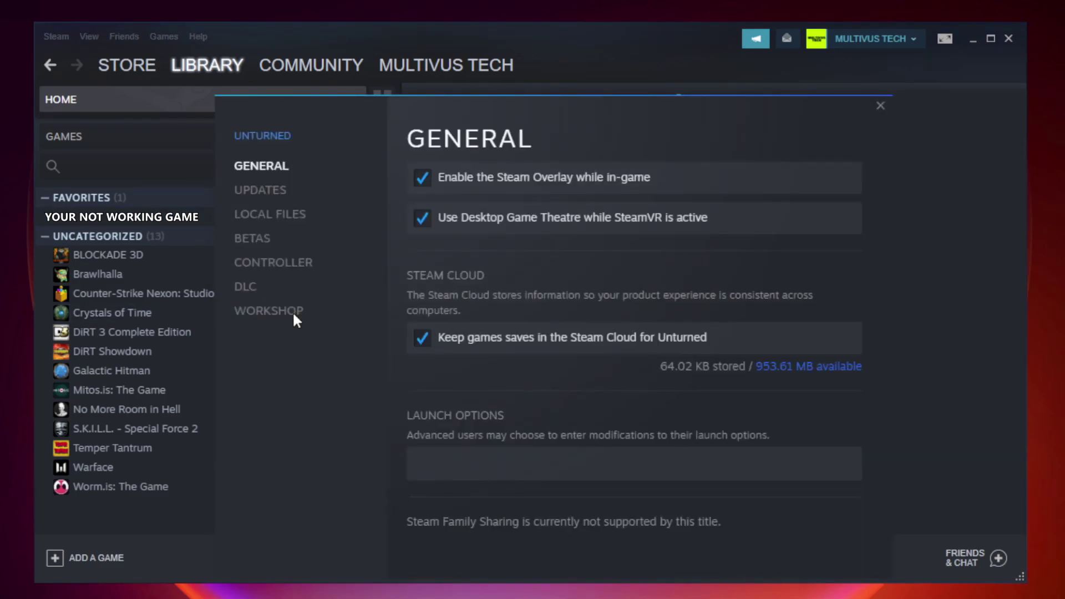
Verify the game's local files (all 9192 validated) and browse to its install folder
left_click(283, 221)
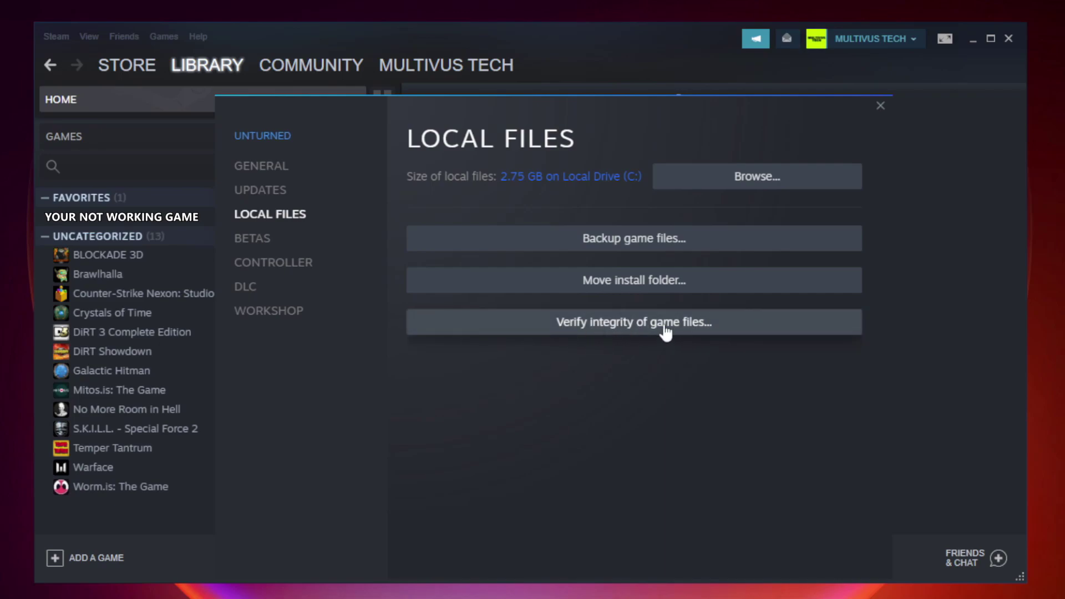
left_click(647, 329)
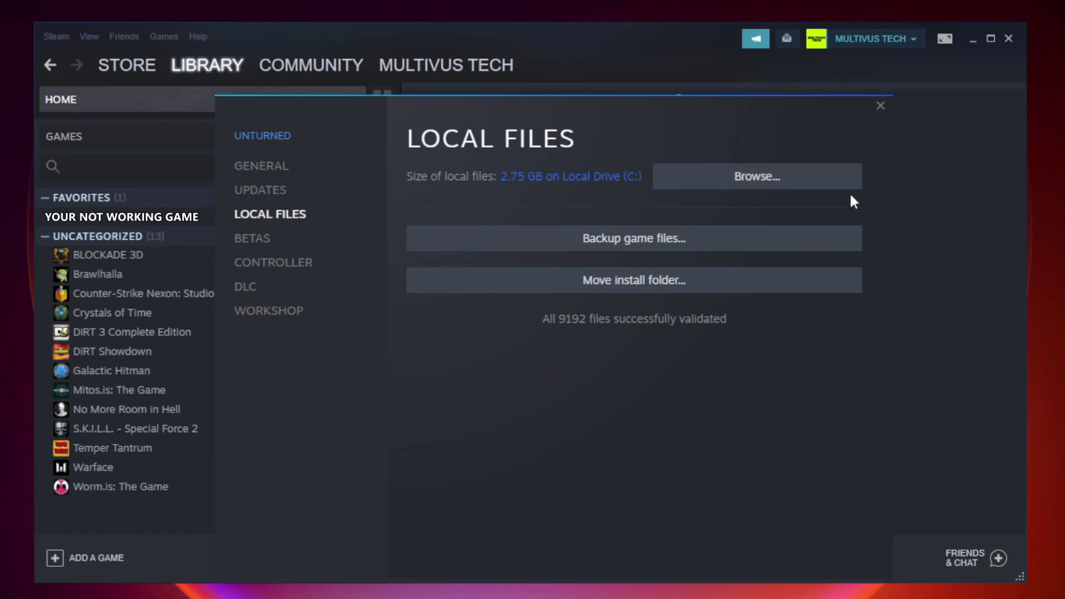
left_click(762, 185)
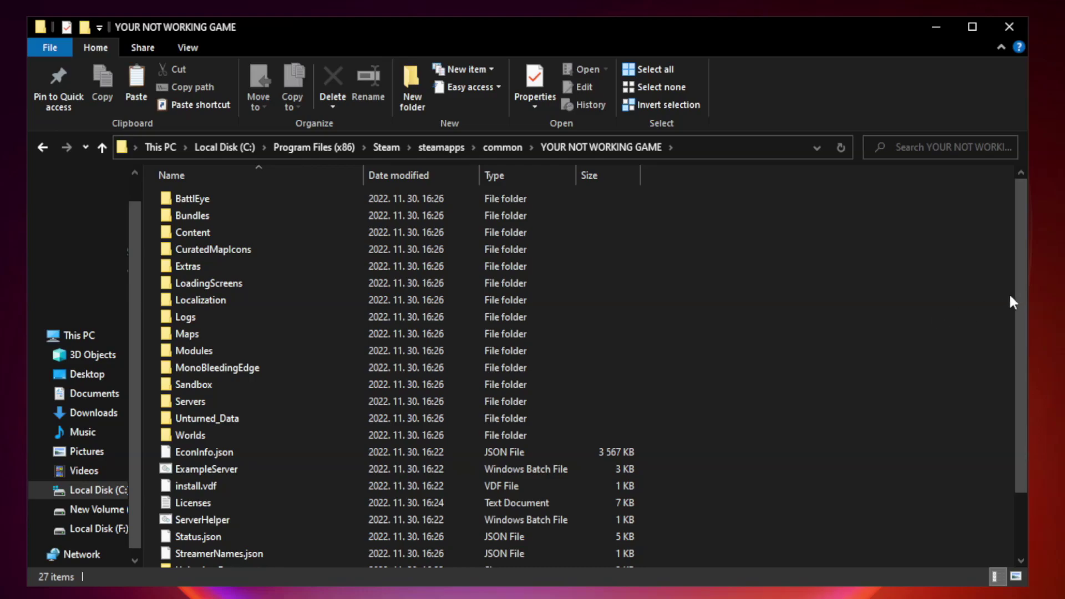
left_click_drag(1022, 290, 1023, 382)
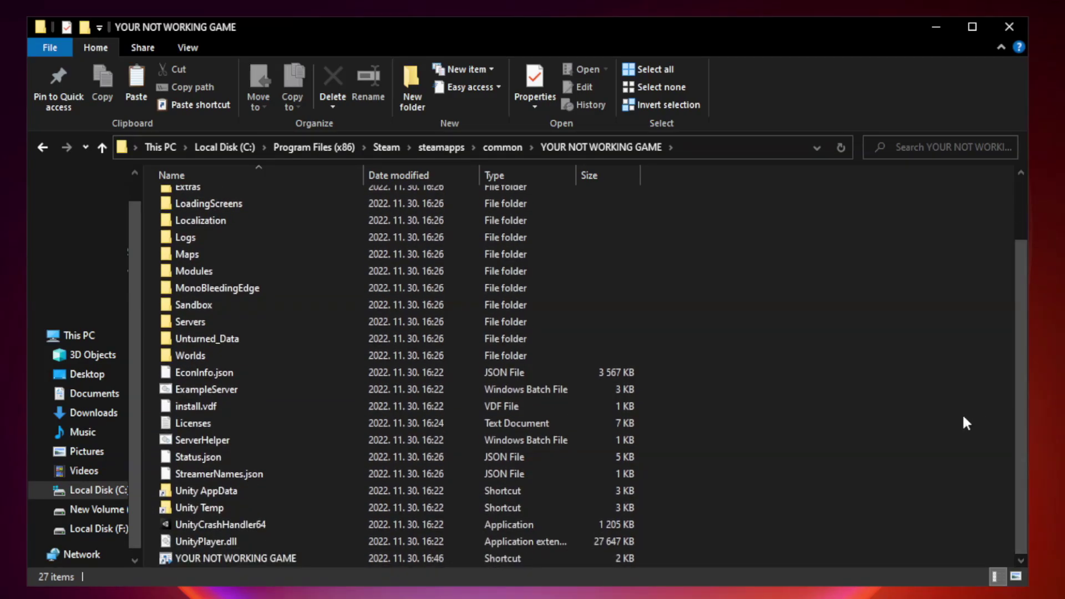
Open Properties for the YOUR NOT WORKING GAME shortcut in the install folder
left_click(423, 555)
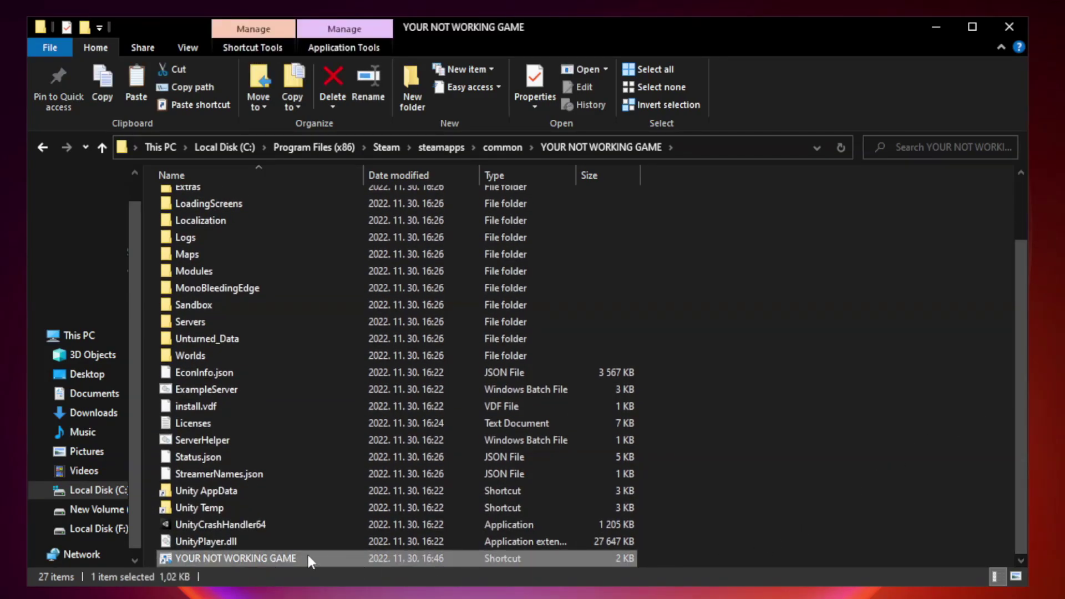
right_click(360, 556)
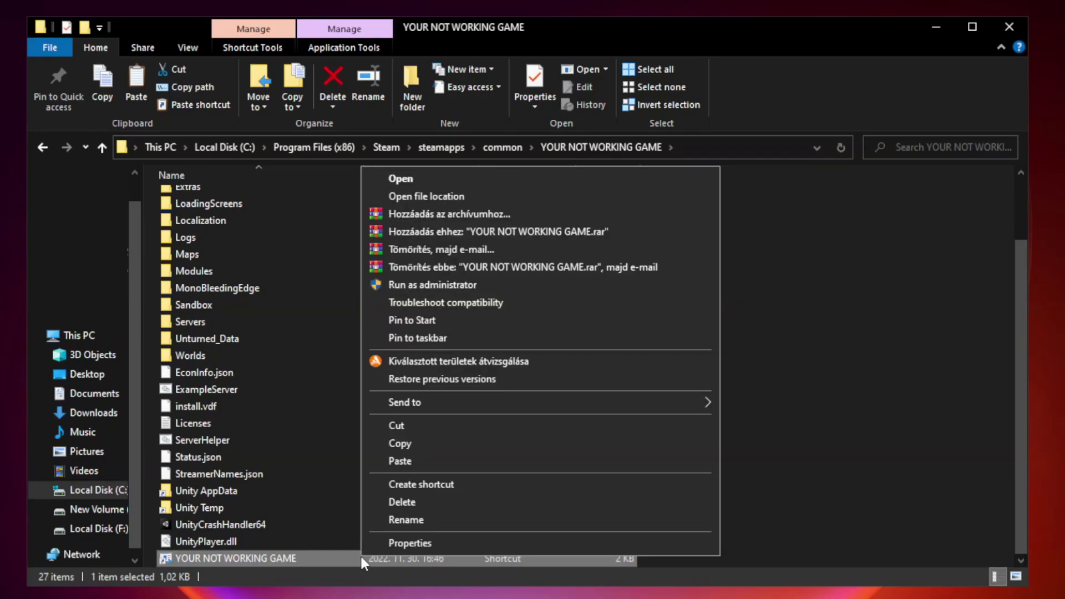
left_click(538, 547)
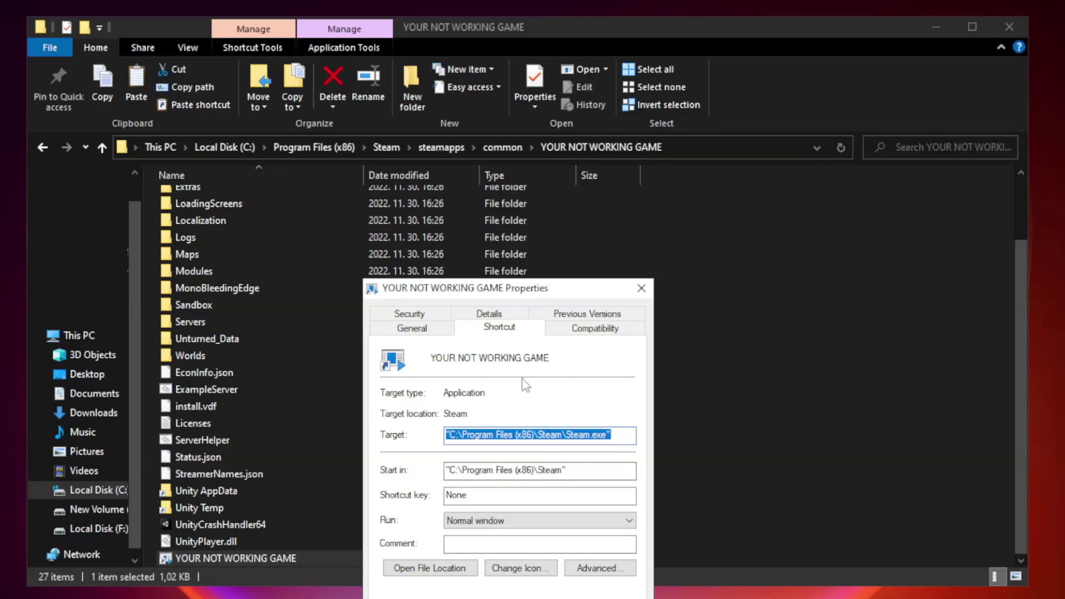
Apply Windows 8 compatibility, disabled fullscreen optimizations and run-as-administrator to the game shortcut
mouse_move(530, 292)
left_mouse_down()
mouse_move(550, 142)
mouse_move(530, 120)
left_mouse_up()
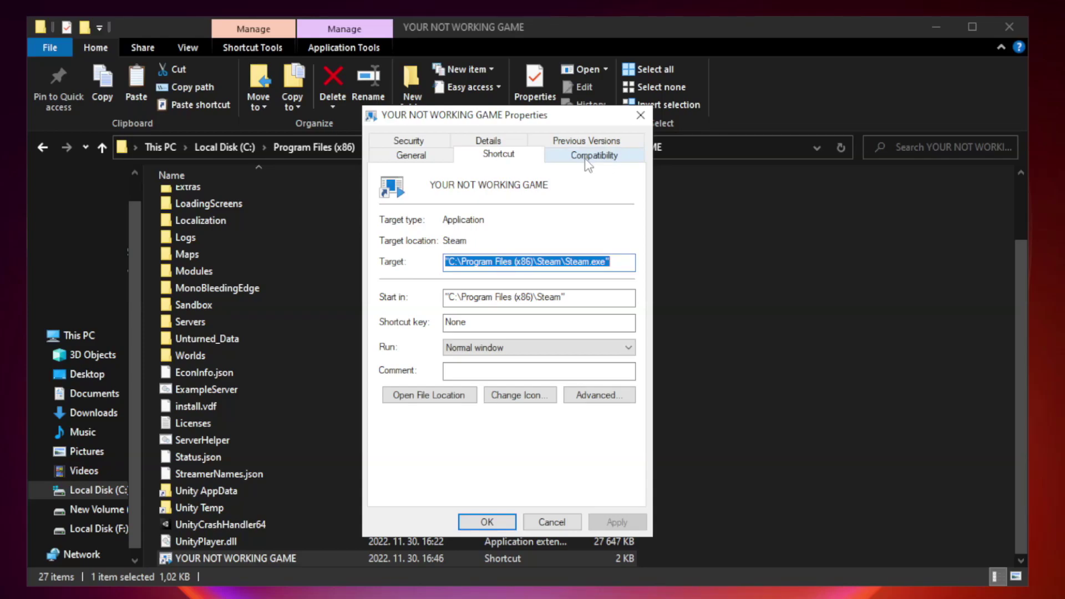
left_click(592, 158)
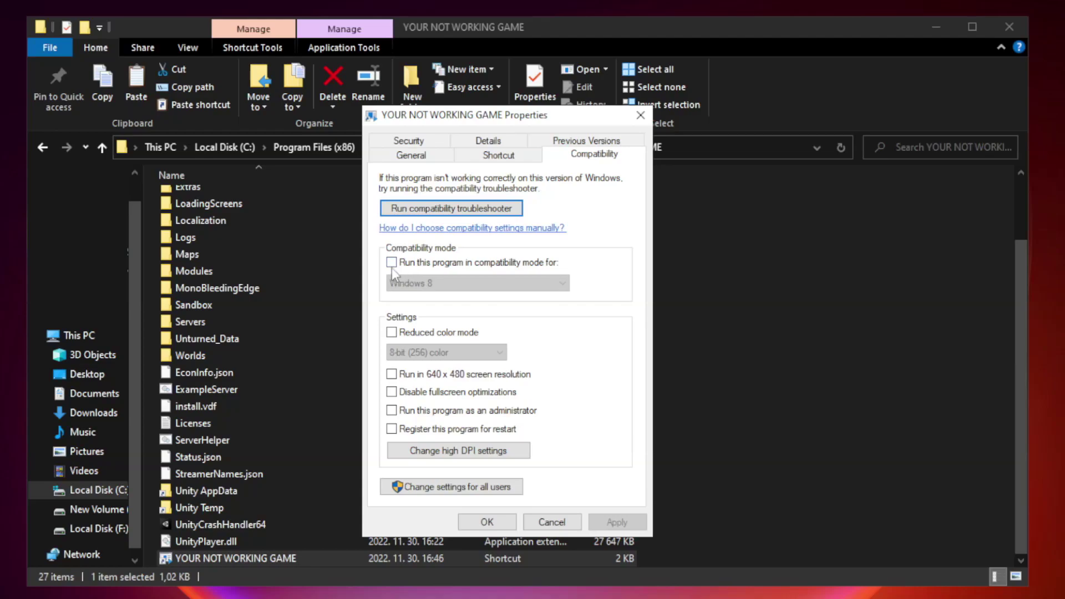
left_click(423, 265)
left_click(479, 284)
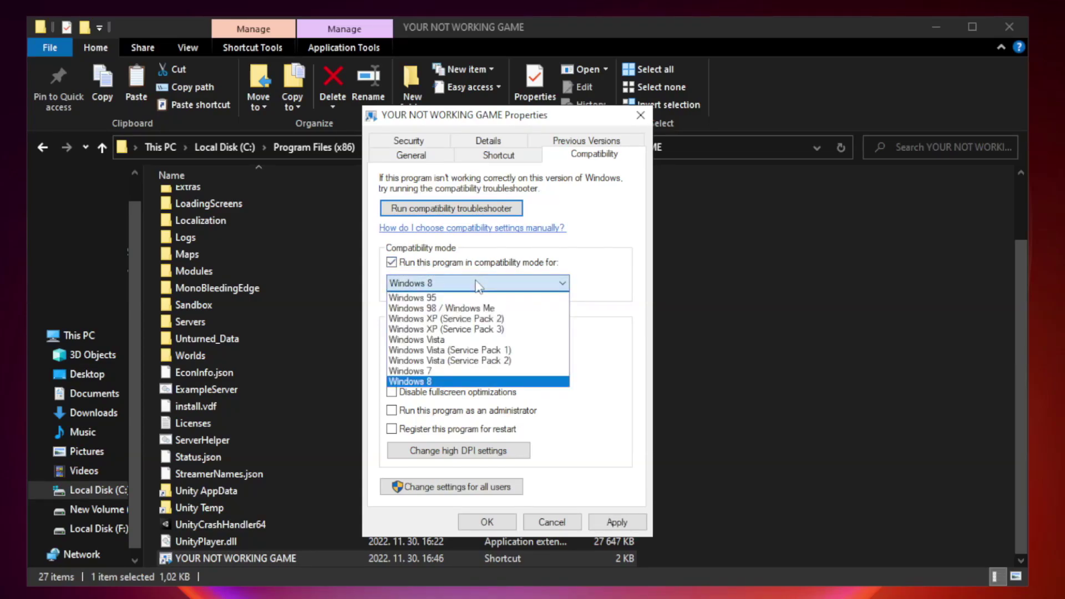
left_click(452, 382)
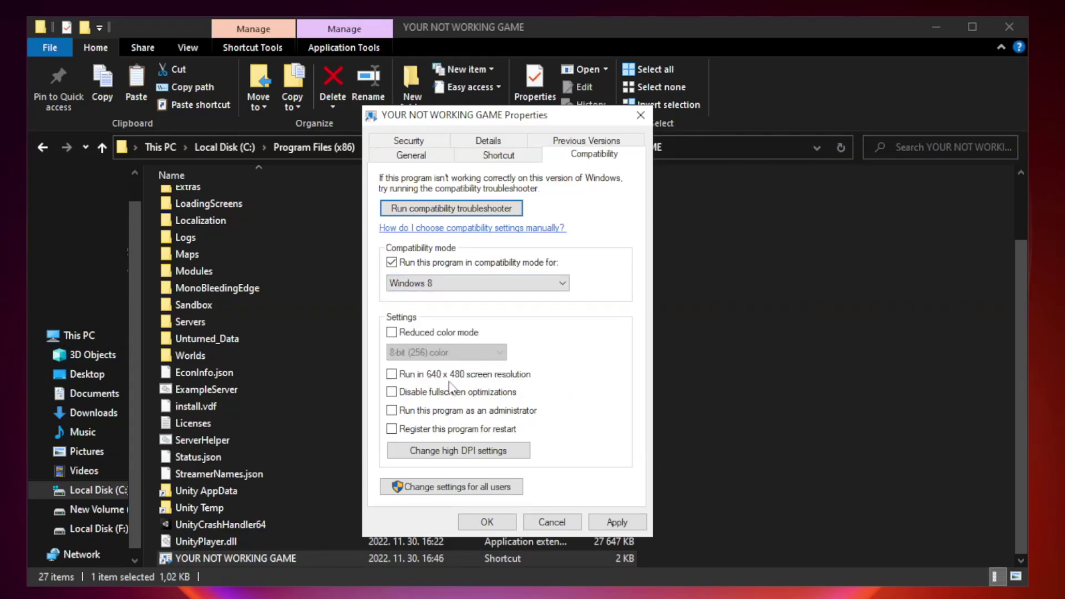
left_click(419, 393)
left_click(421, 416)
left_click(616, 522)
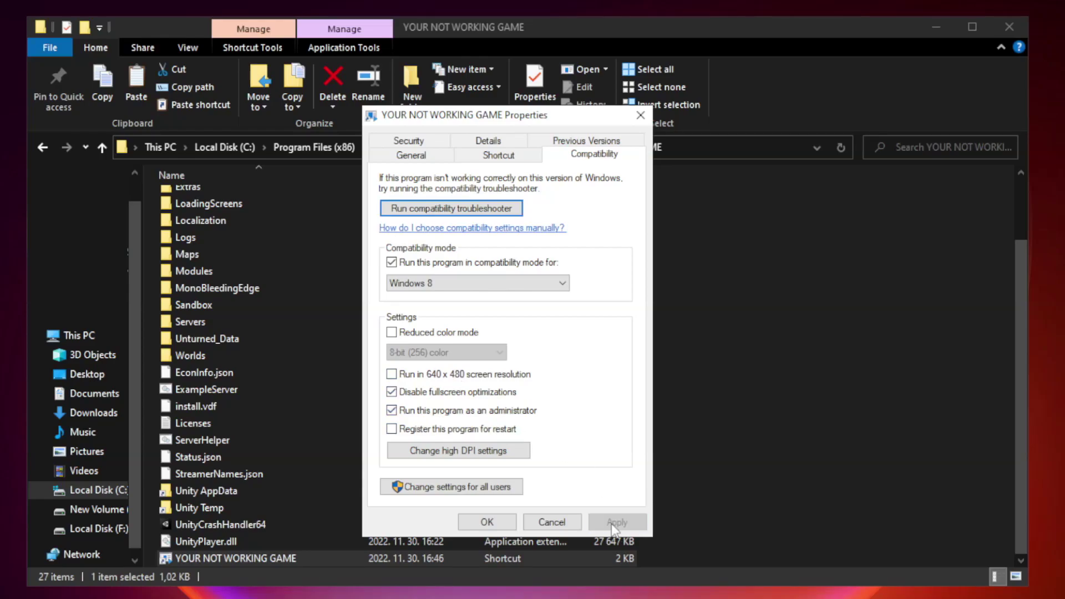
left_click(486, 522)
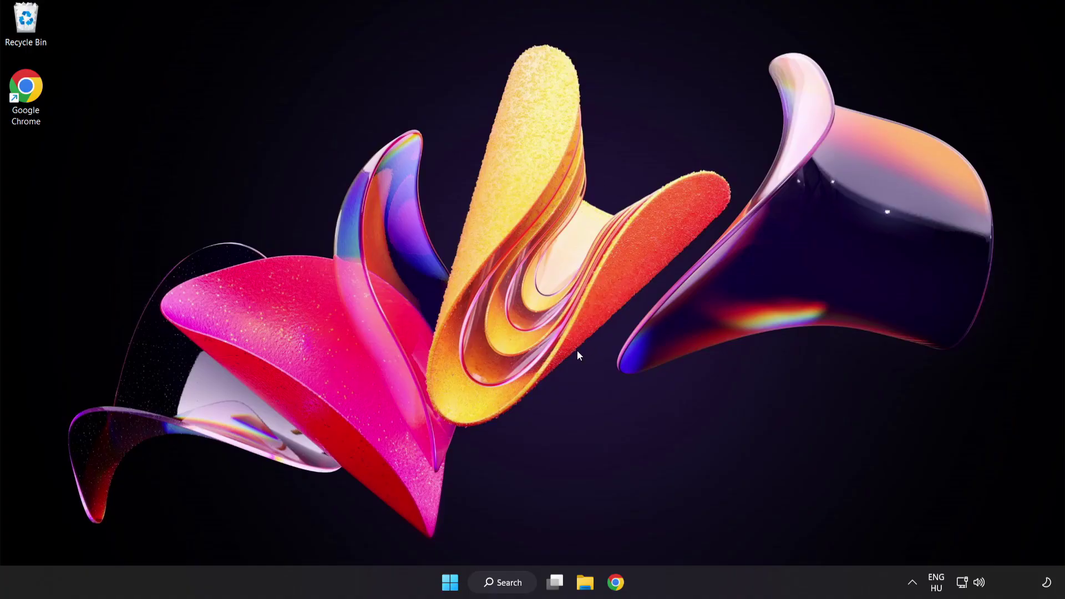
Open Task Manager from the Start right-click menu and show its Startup apps
right_click(454, 586)
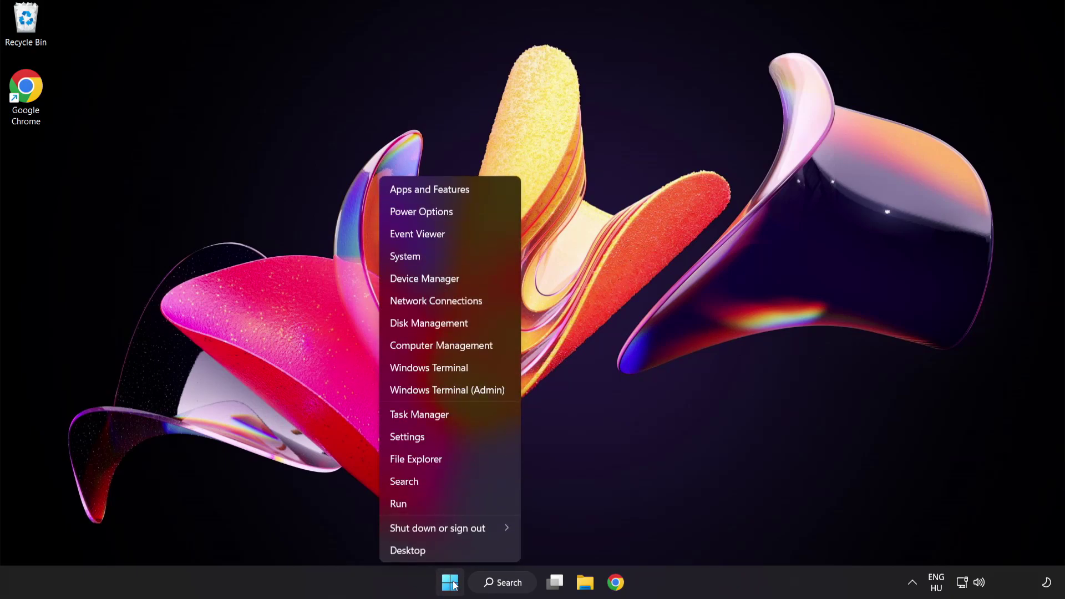
left_click(460, 413)
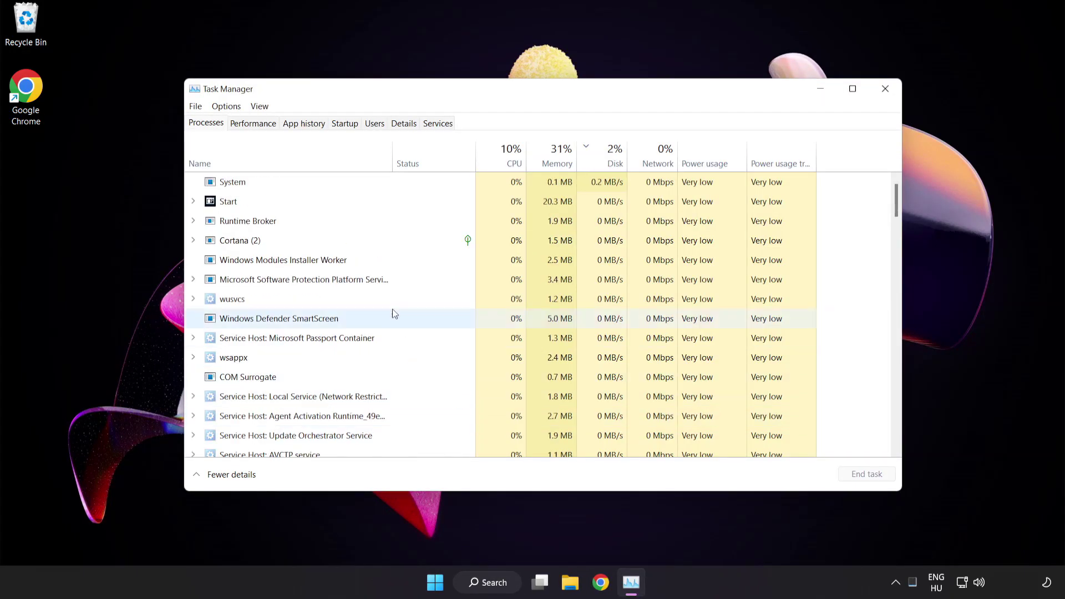
left_click(345, 123)
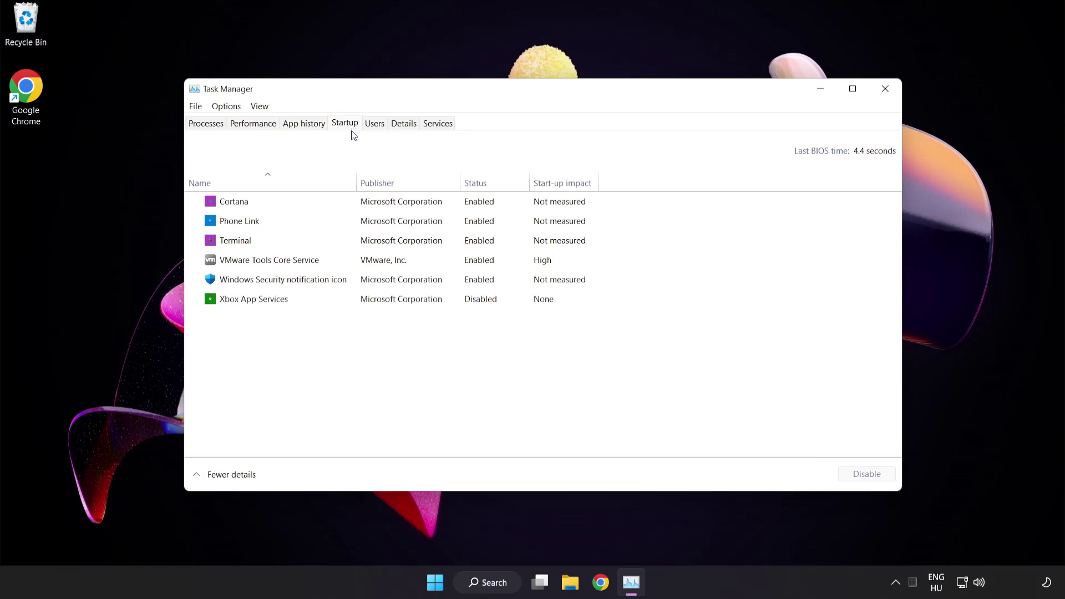
Disable Cortana, Phone Link, Terminal and Windows Security notification icon at startup, then close Task Manager
left_click(353, 206)
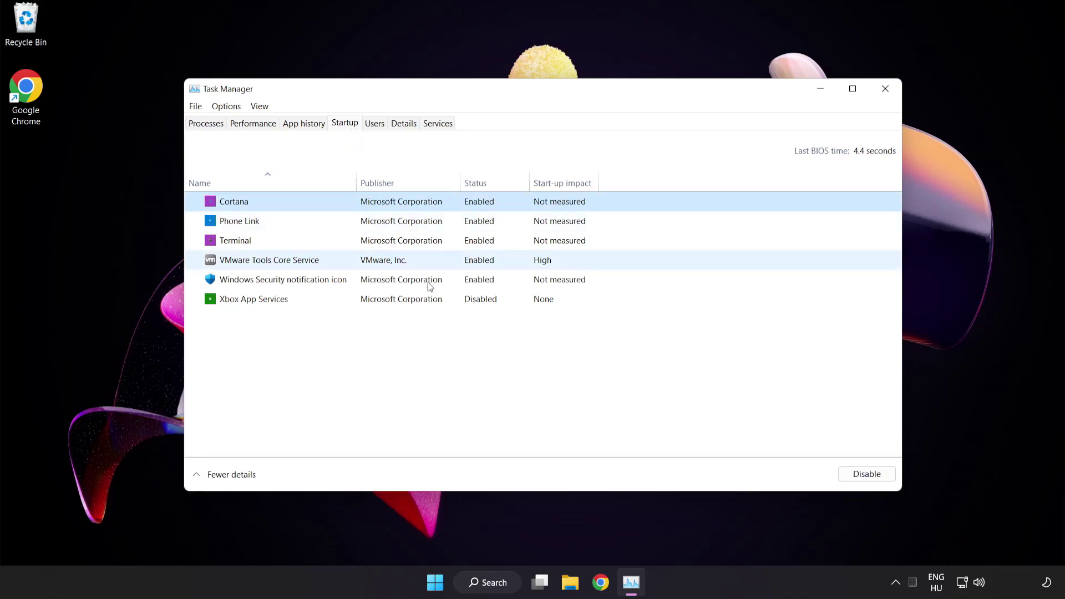
left_click(866, 474)
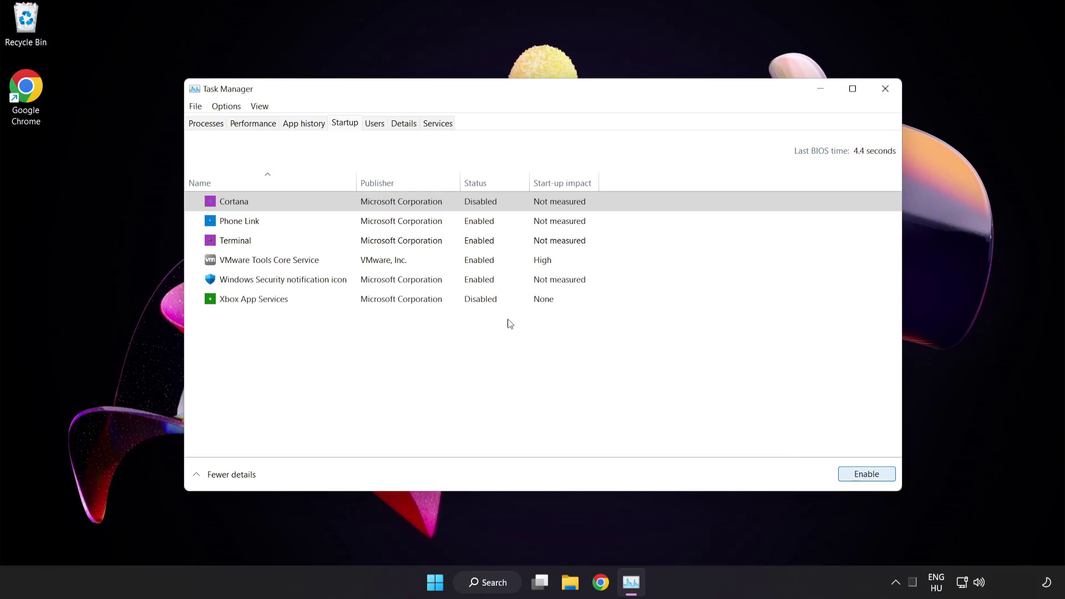
left_click(329, 220)
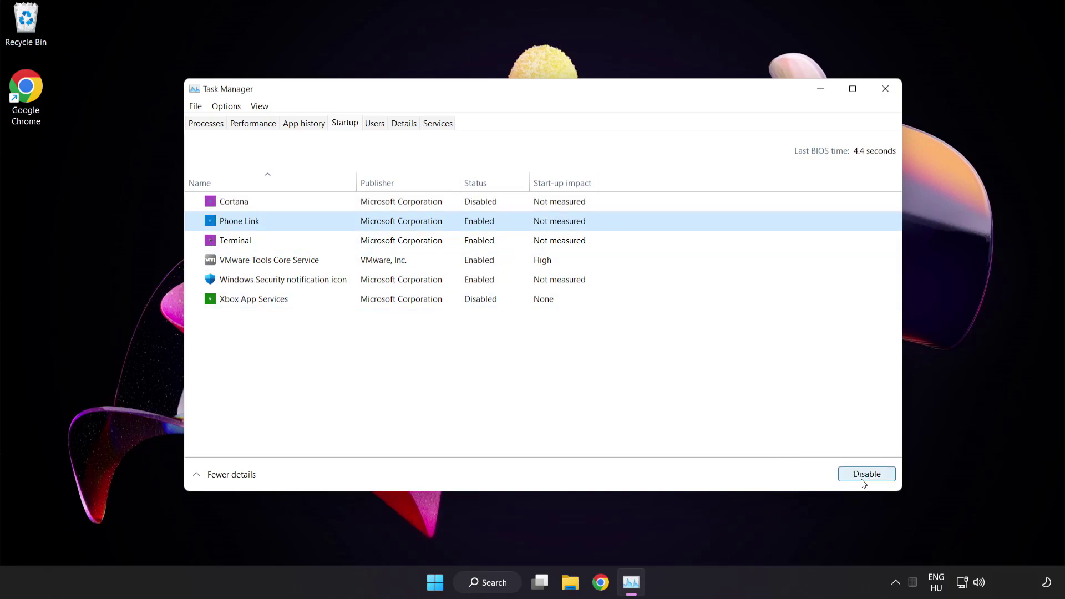
left_click(867, 474)
left_click(338, 242)
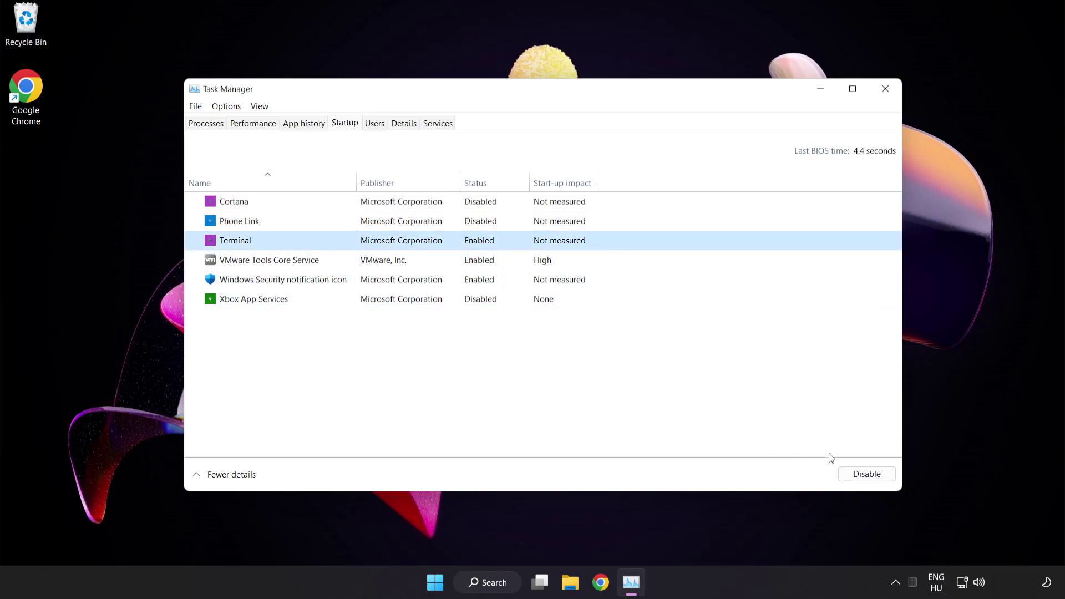
left_click(866, 475)
left_click(367, 280)
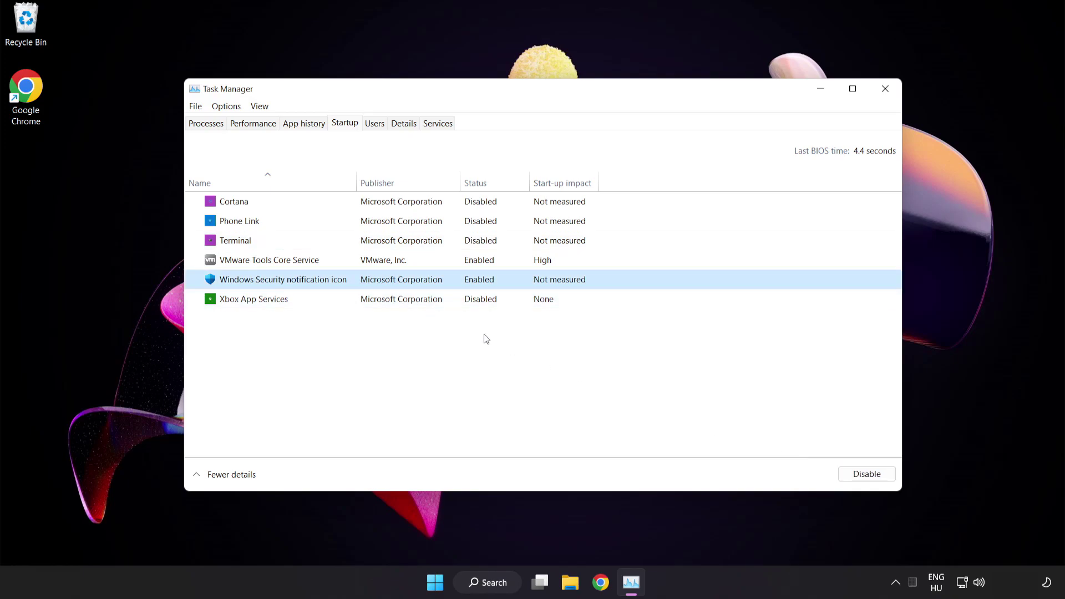
left_click(867, 475)
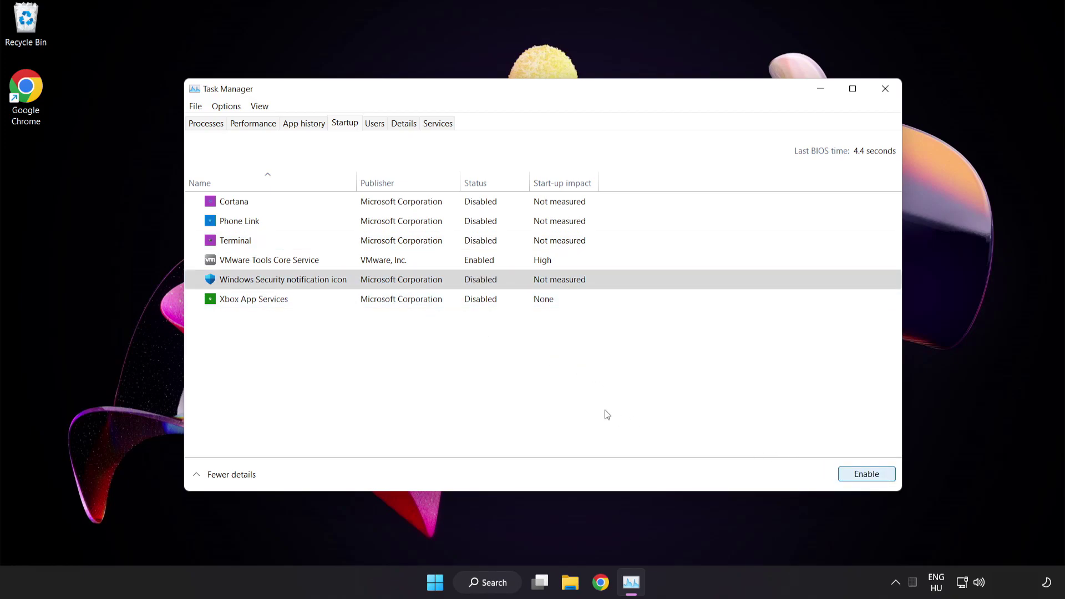
left_click(885, 90)
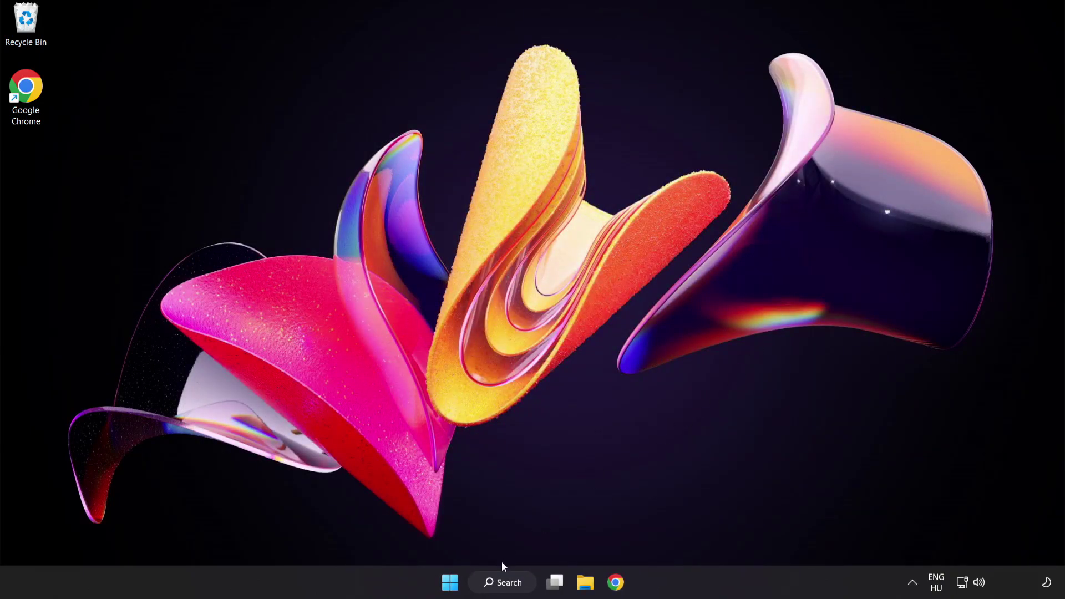
Search for 'cmd' and launch Command Prompt as administrator
left_click(503, 583)
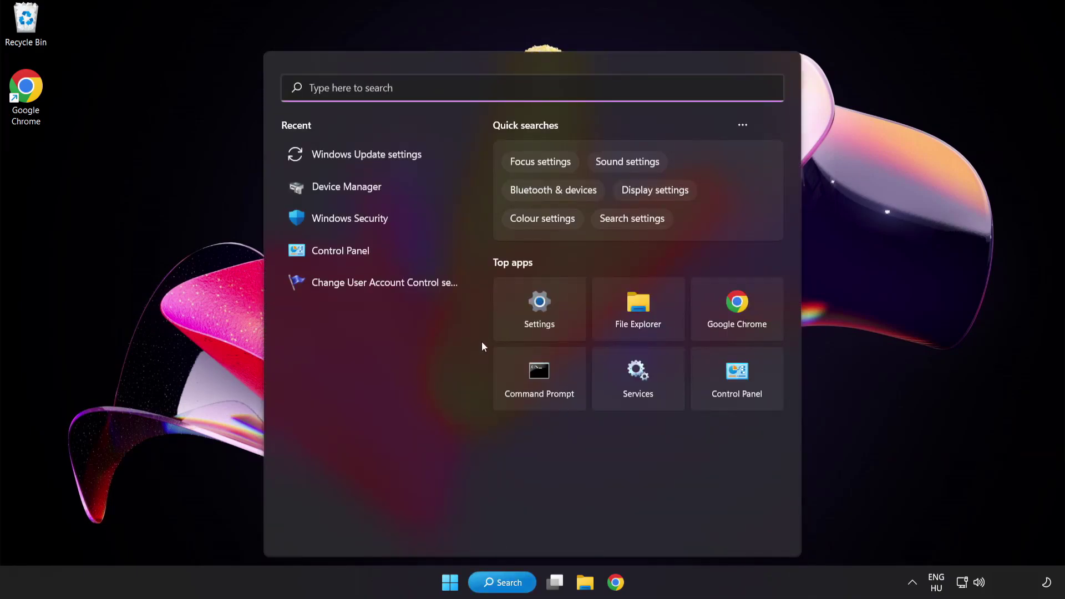
type("cmd")
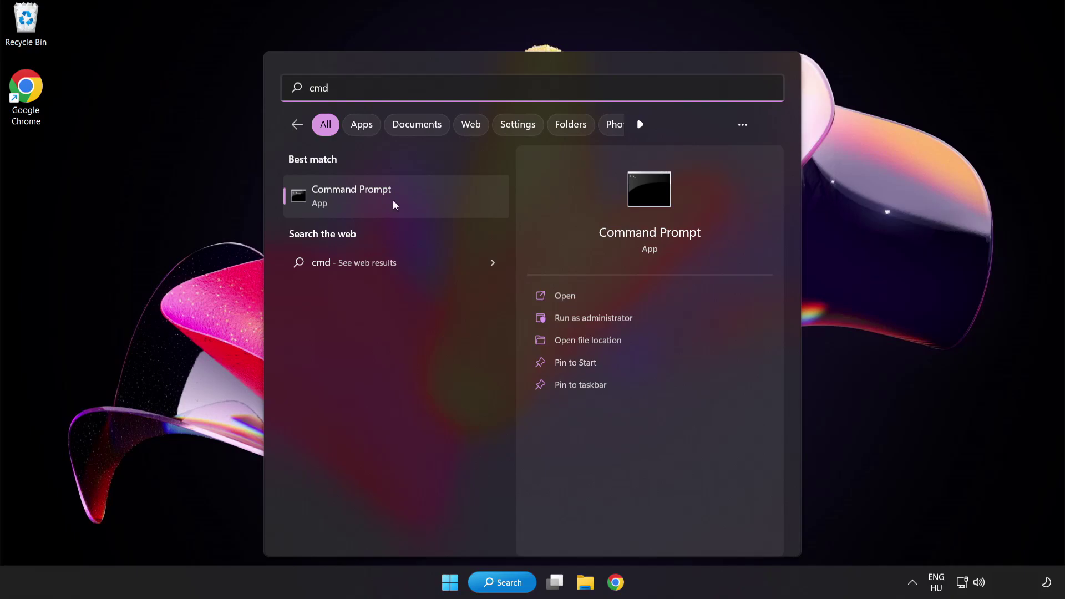
right_click(400, 206)
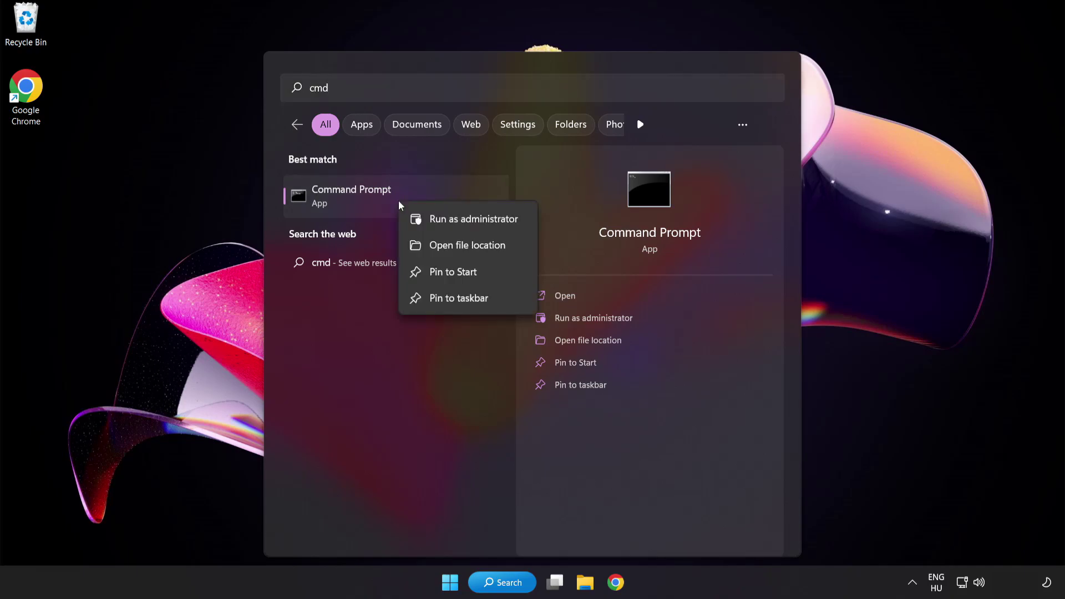
left_click(448, 221)
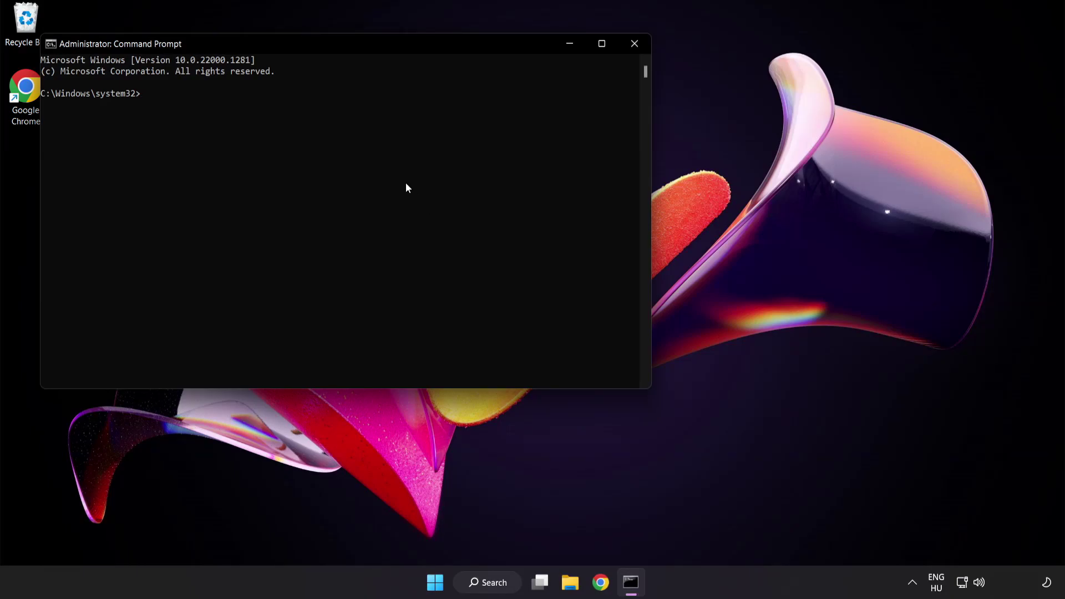
Run sfc /scannow to 100% with no integrity violations, then close Command Prompt
left_click_drag(308, 47, 462, 103)
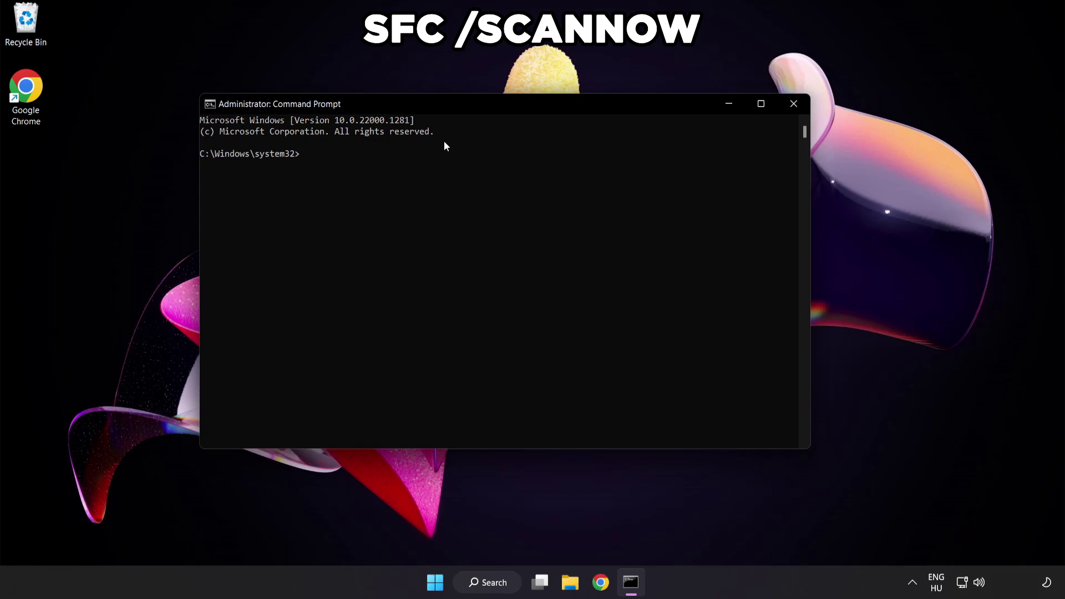
type("sfc /scannow")
key("Return")
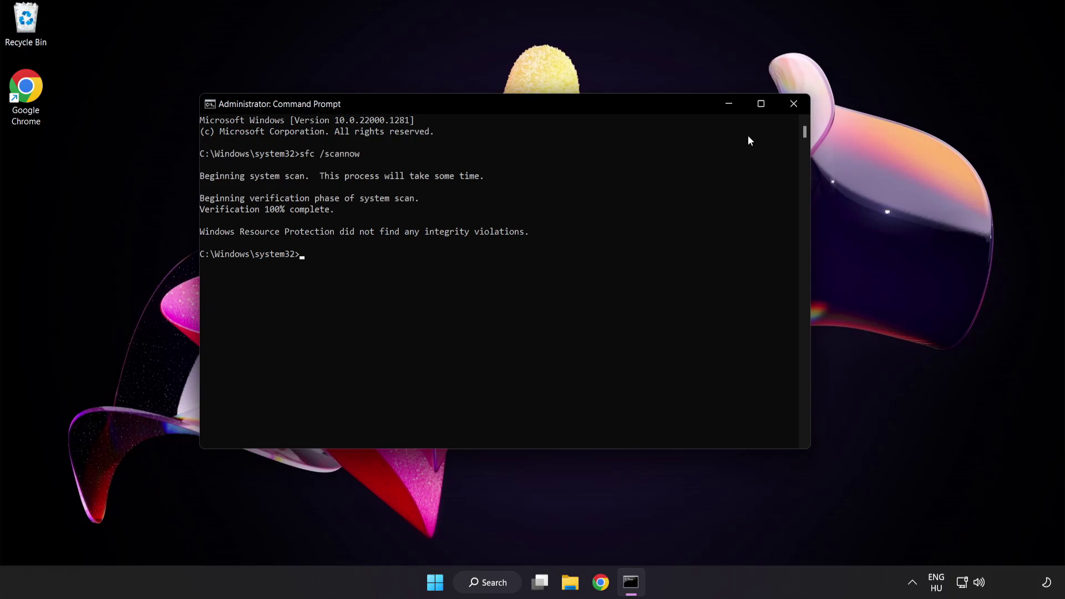
left_click(794, 105)
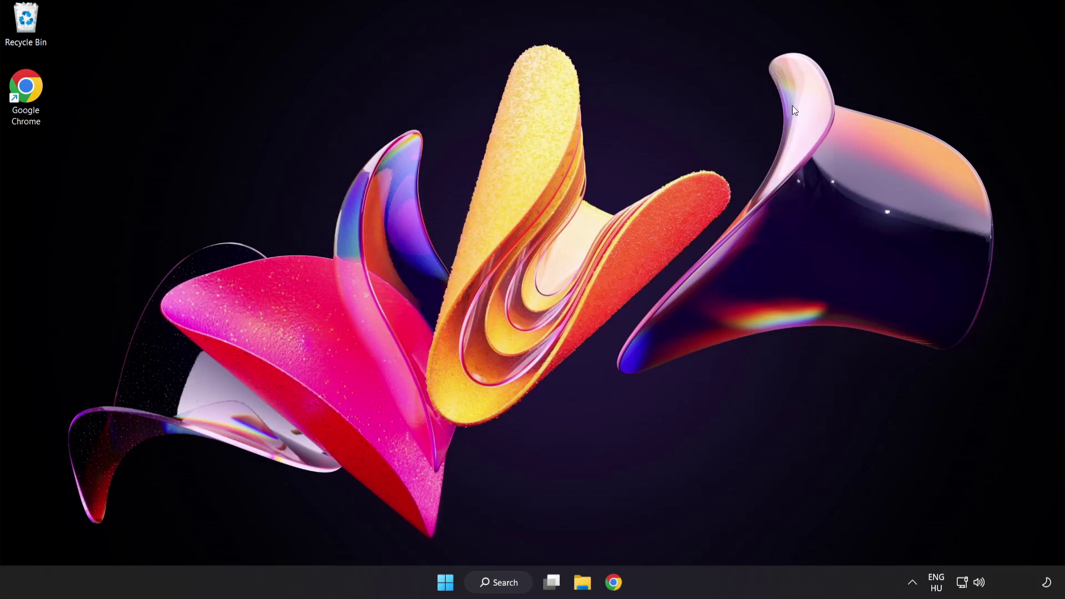
Open the Windows Security app from a 'security' search
left_click(450, 583)
left_click(704, 535)
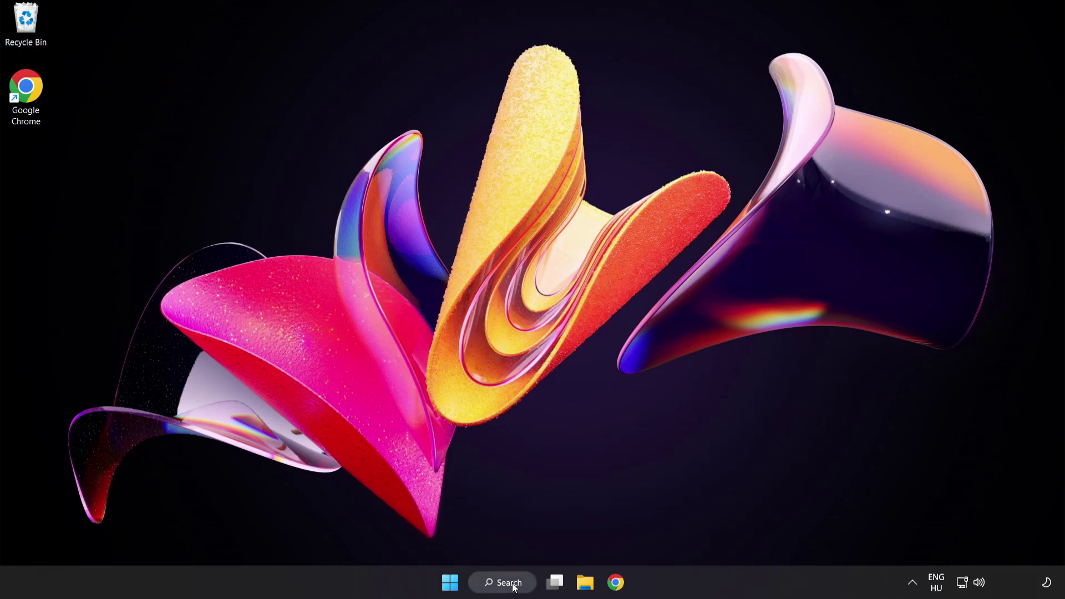
left_click(504, 581)
type("se")
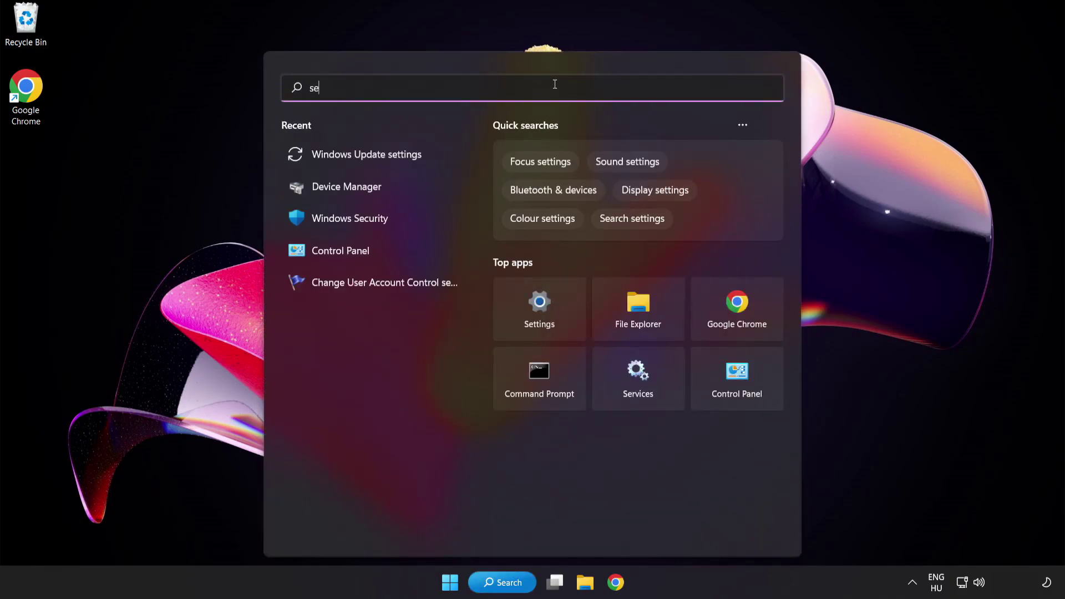
type("curity")
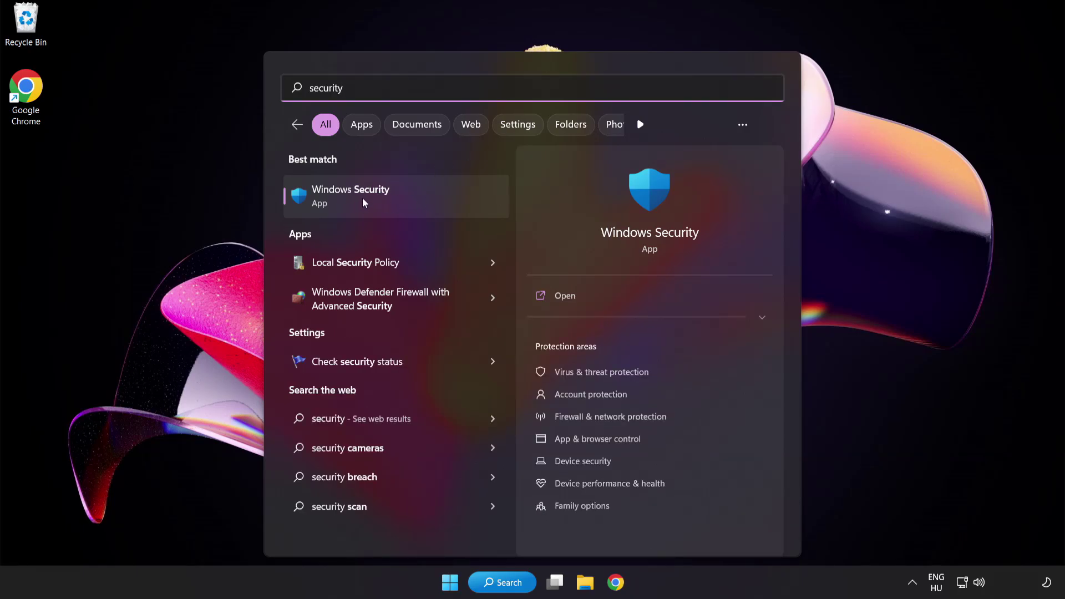
left_click(401, 197)
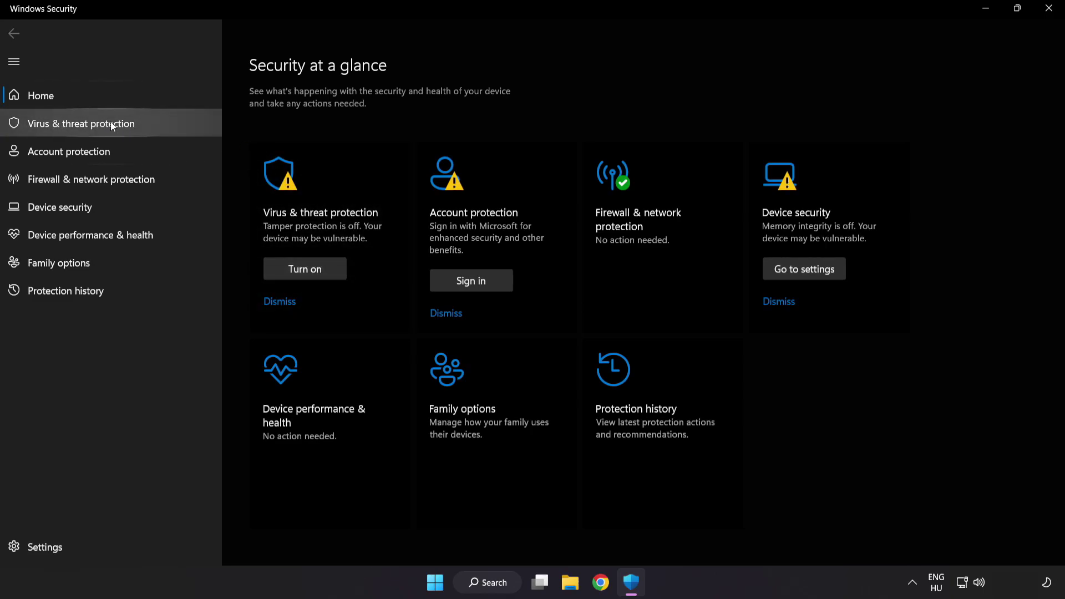
Go through Virus & threat protection settings to the Exclusions page listing chrome.exe
left_click(161, 122)
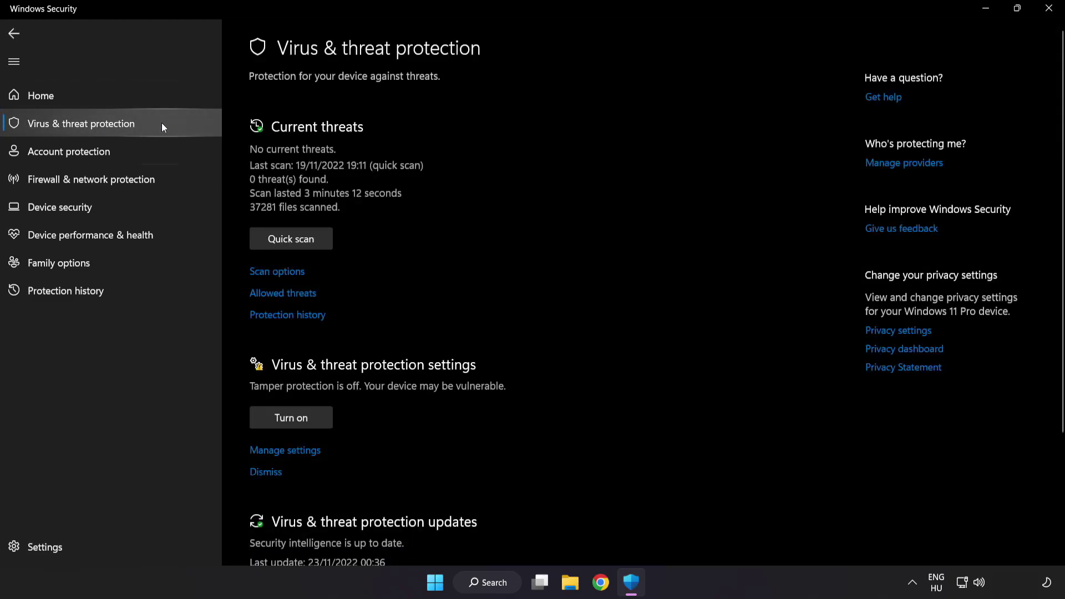
scroll(672, 158, "down", 2)
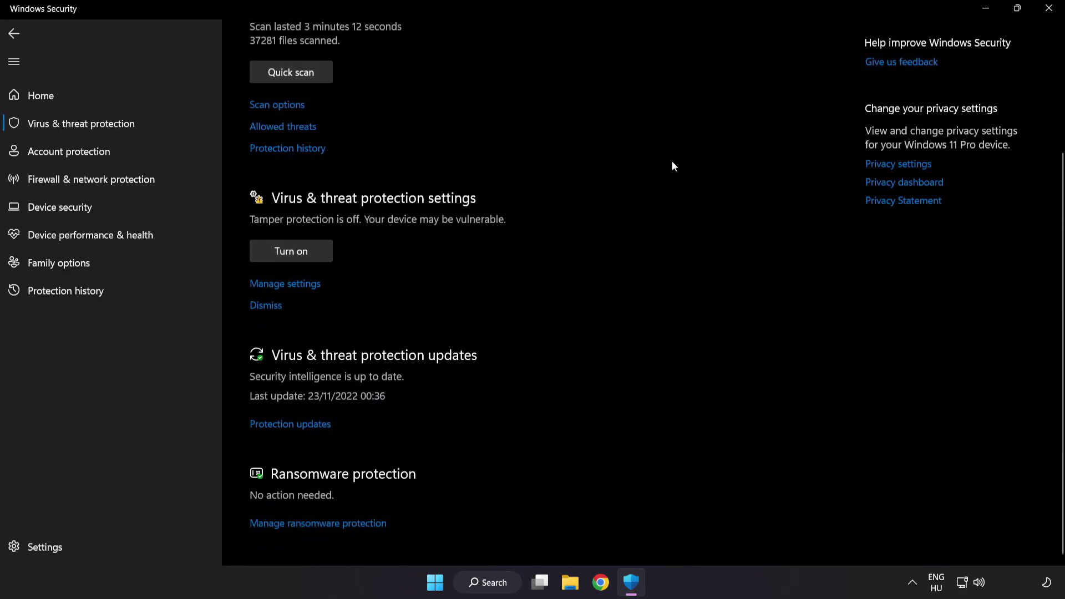
left_click(291, 283)
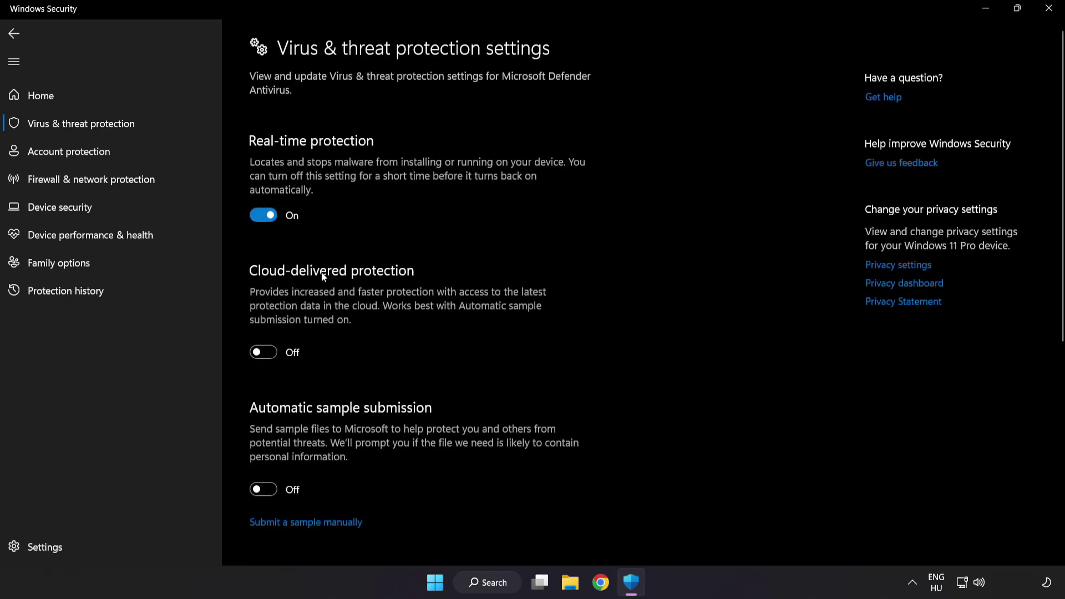
scroll(619, 293, "down", 5)
scroll(619, 293, "down", 3)
scroll(619, 293, "down", 1)
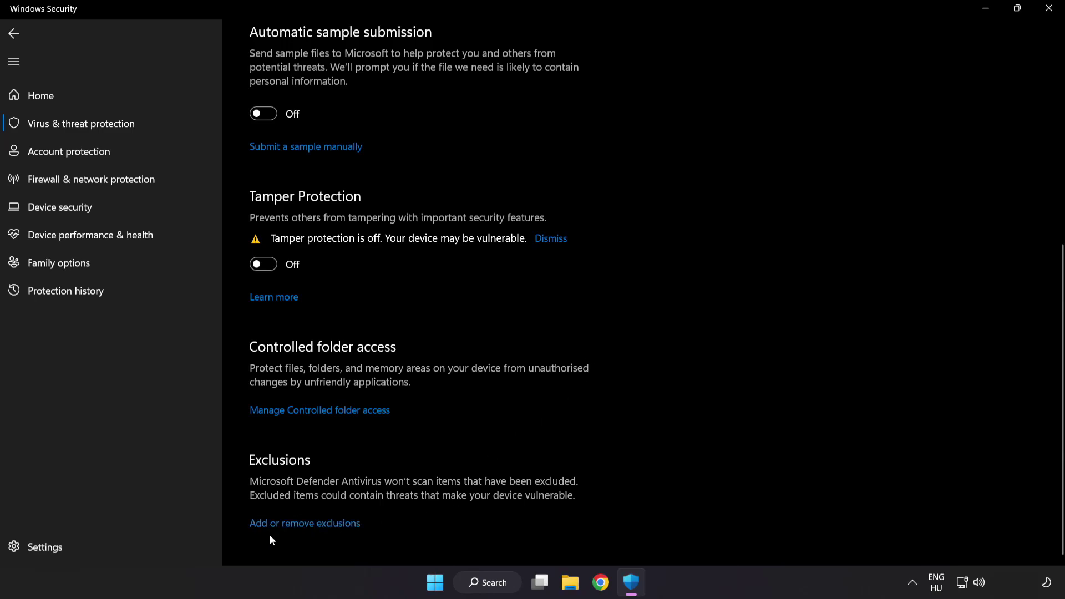
left_click(311, 525)
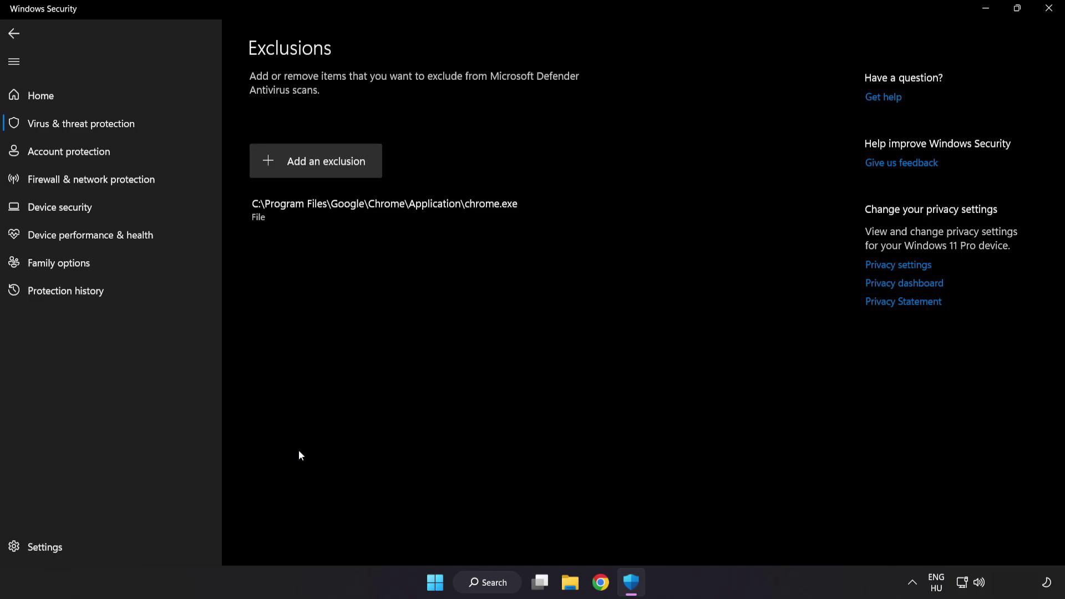
Add a file exclusion for the shortcut in C:\Program Files (x86)\NOT WORKING APP
left_click(317, 168)
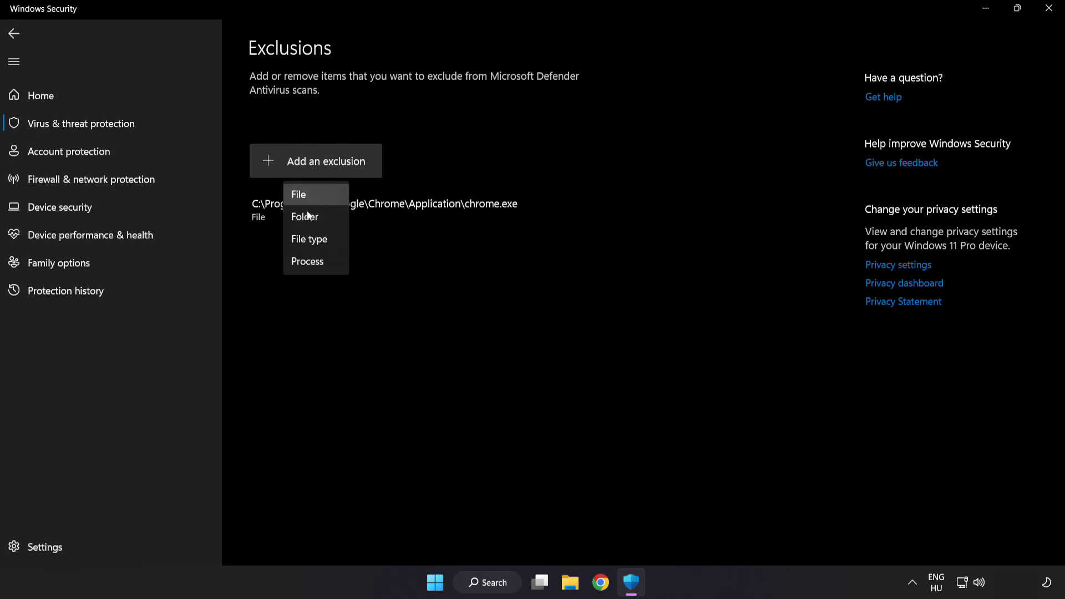
left_click(308, 194)
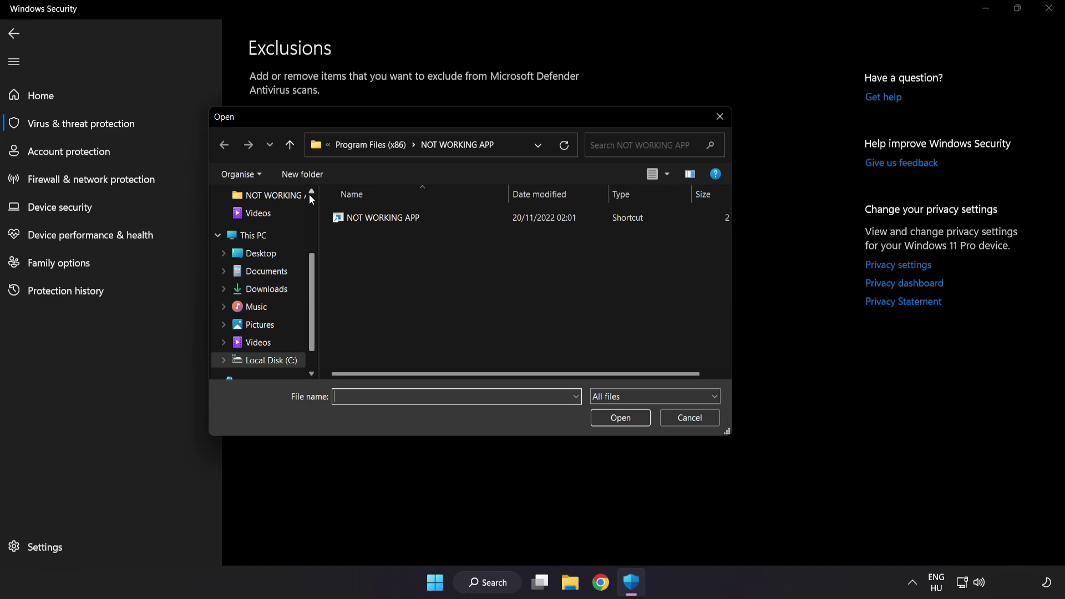
left_click(367, 145)
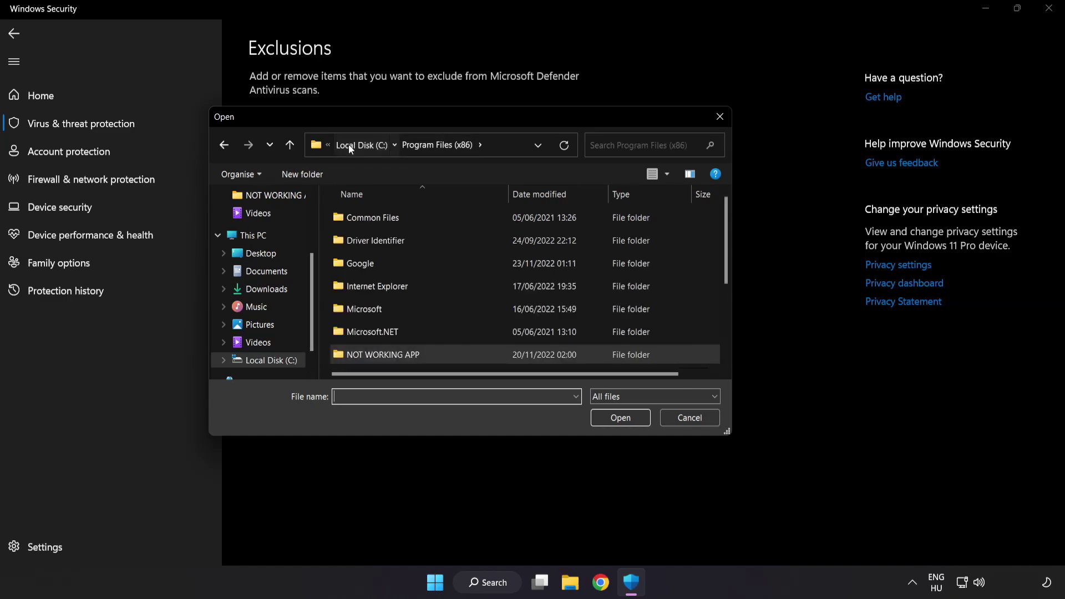
left_click(349, 144)
left_click(351, 144)
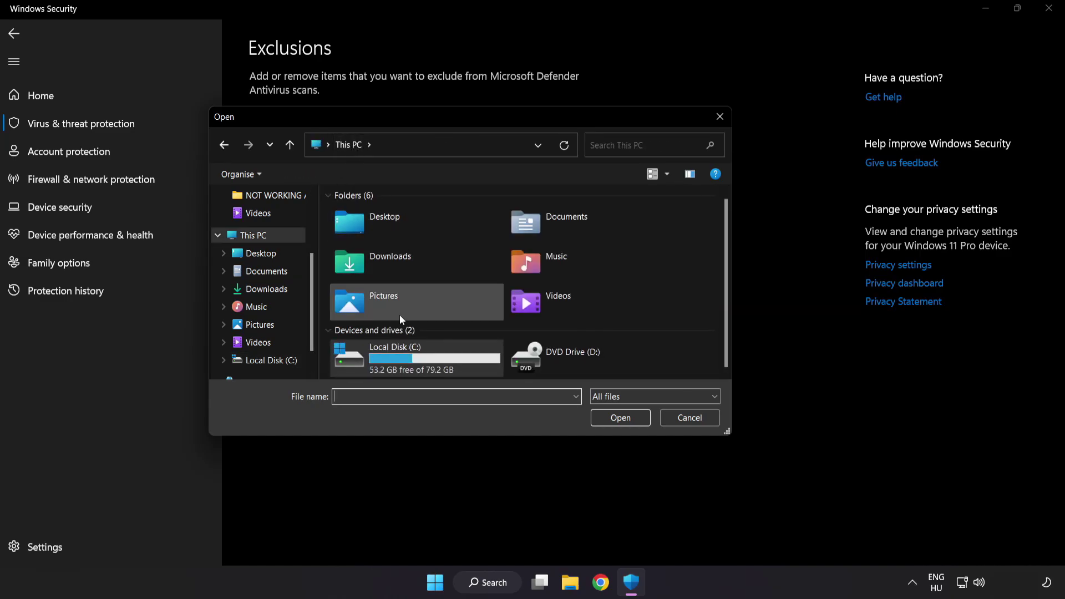
double_click(396, 359)
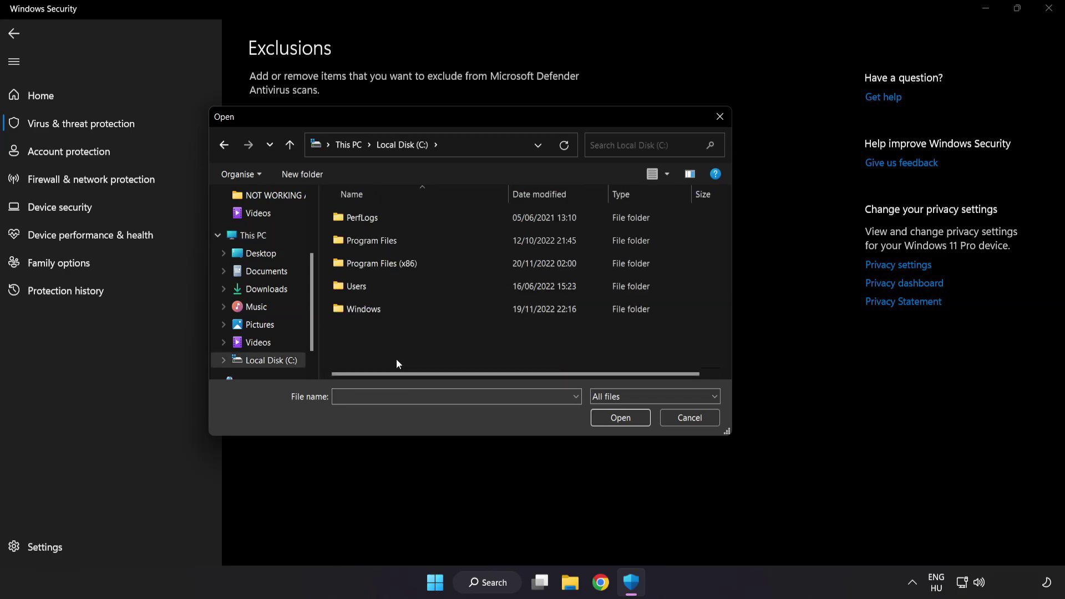
double_click(409, 262)
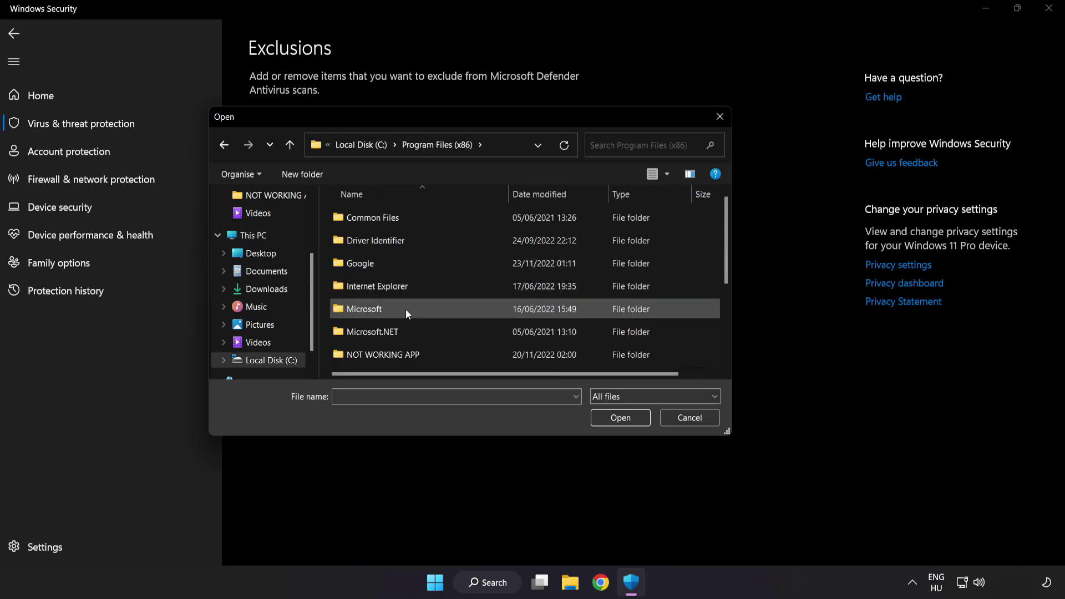
scroll(393, 358, "down", 1)
left_click(408, 292)
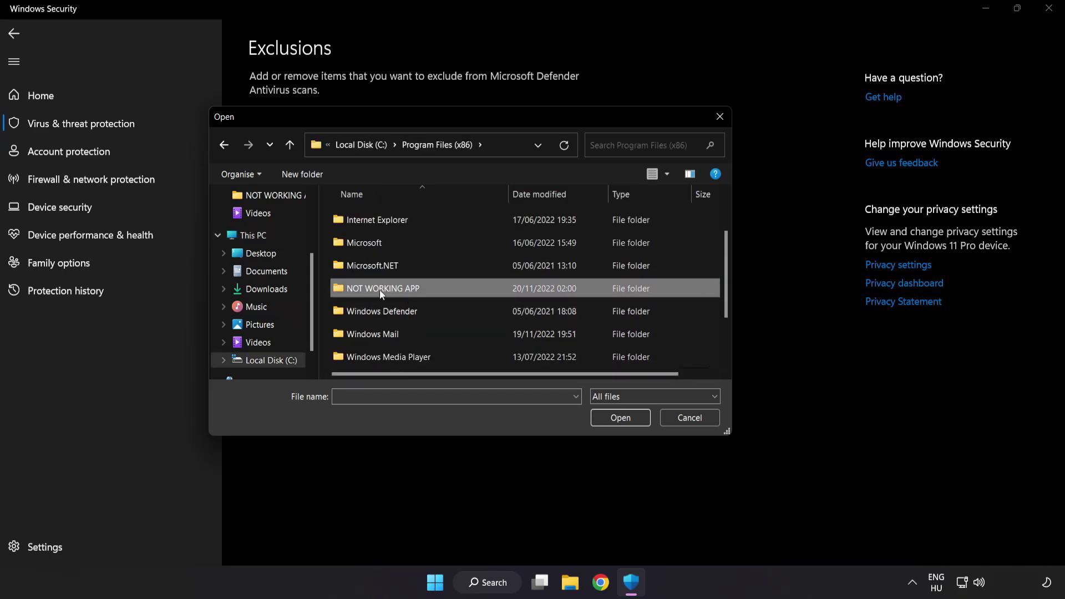
double_click(423, 288)
left_click(389, 221)
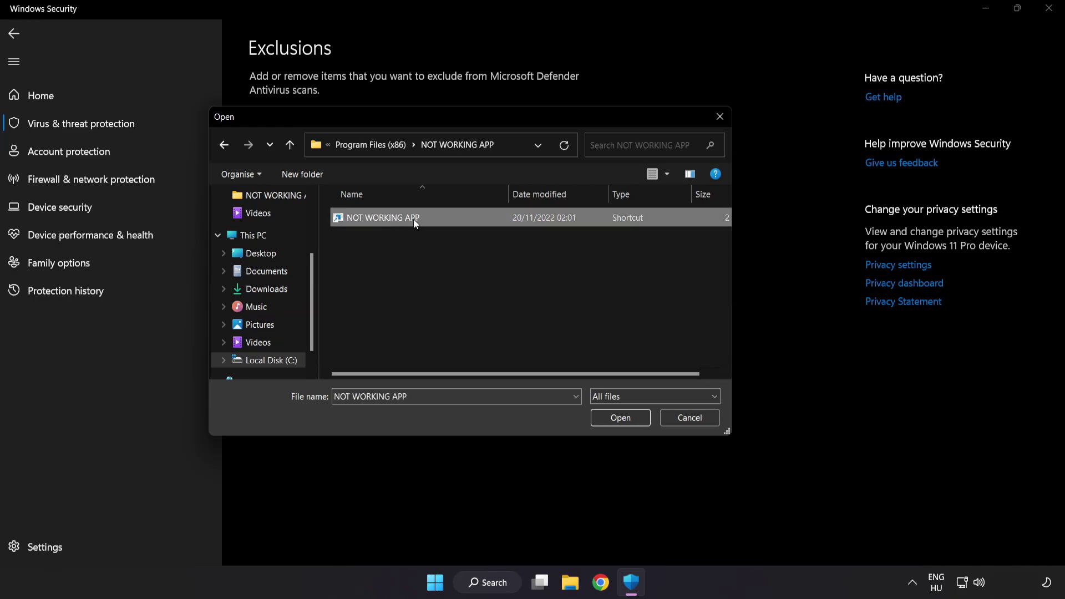
left_click(622, 418)
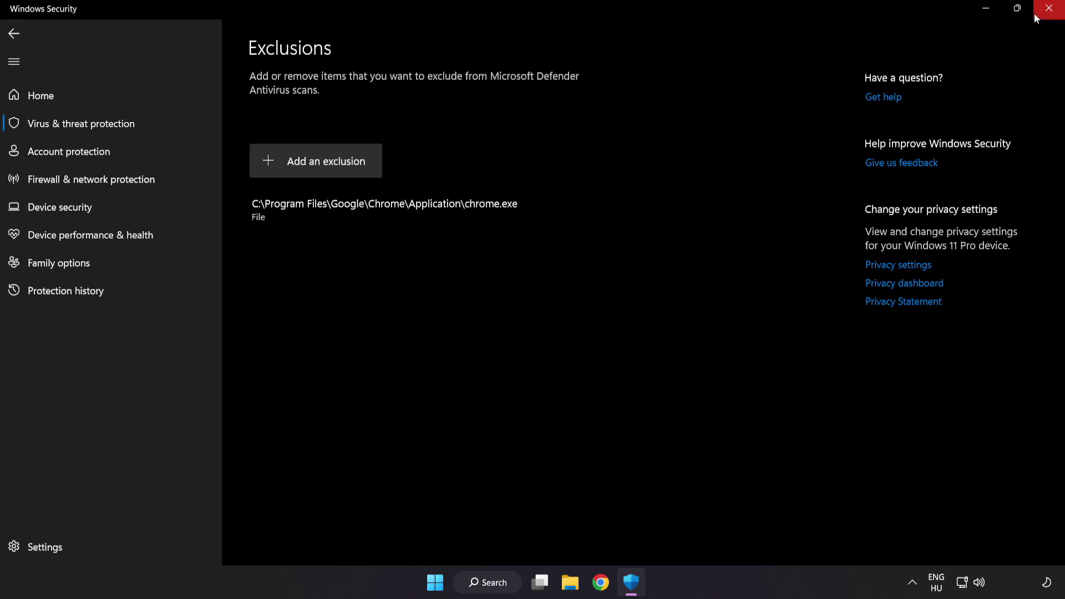
Close Windows Security and show the Start menu's Sleep, Shut down and Restart options
left_click(1047, 16)
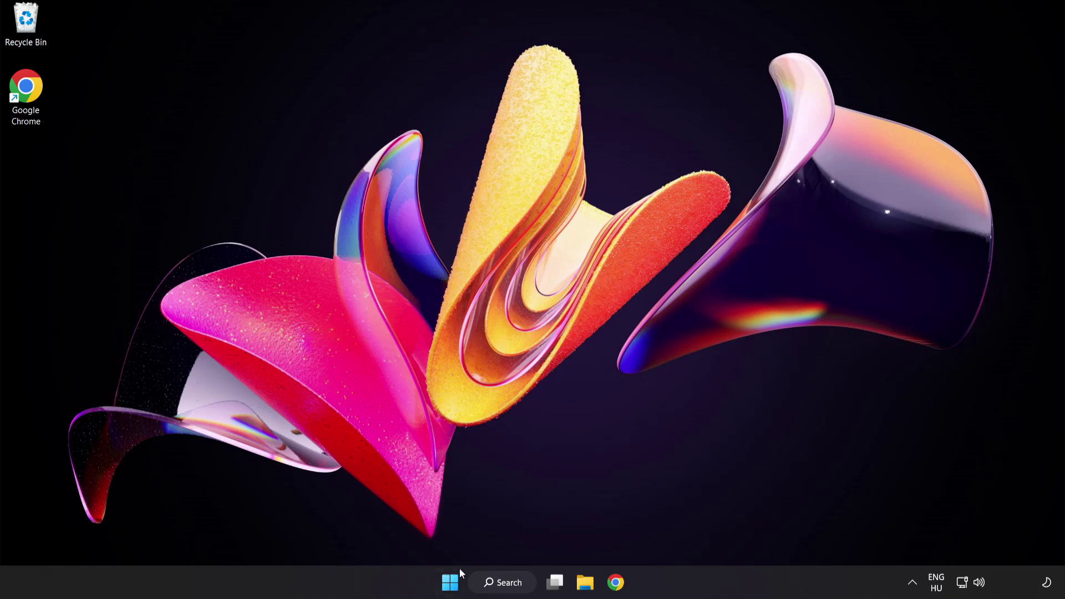
left_click(451, 582)
left_click(704, 535)
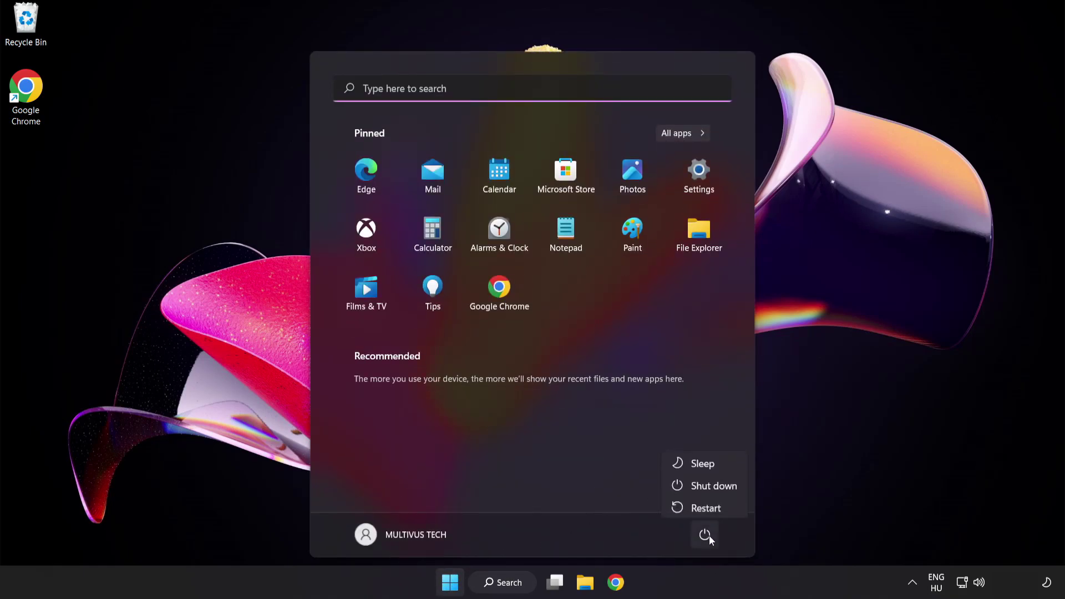